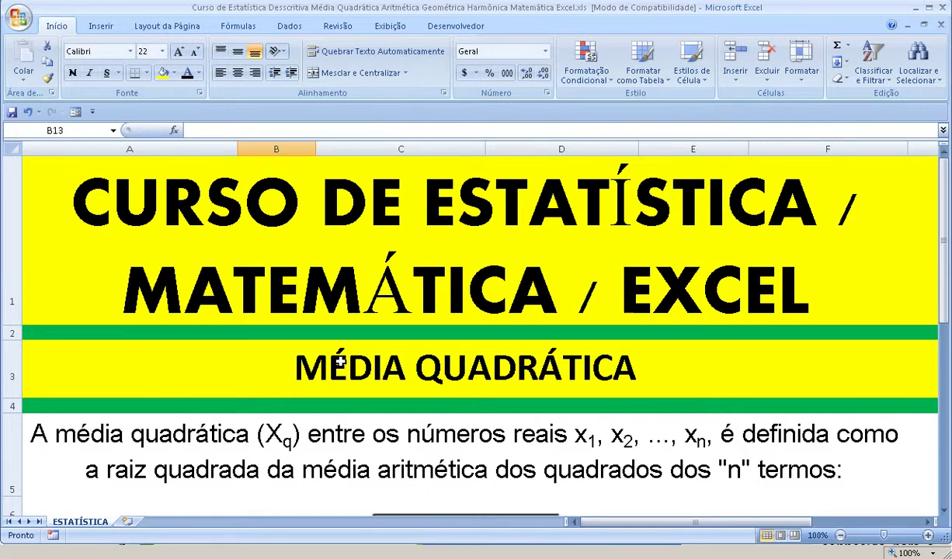
Select merged cell A10 and heighten row 10 until its final line 'média aritmética.' shows
{"action": "left_click", "coordinate": [943, 512]}
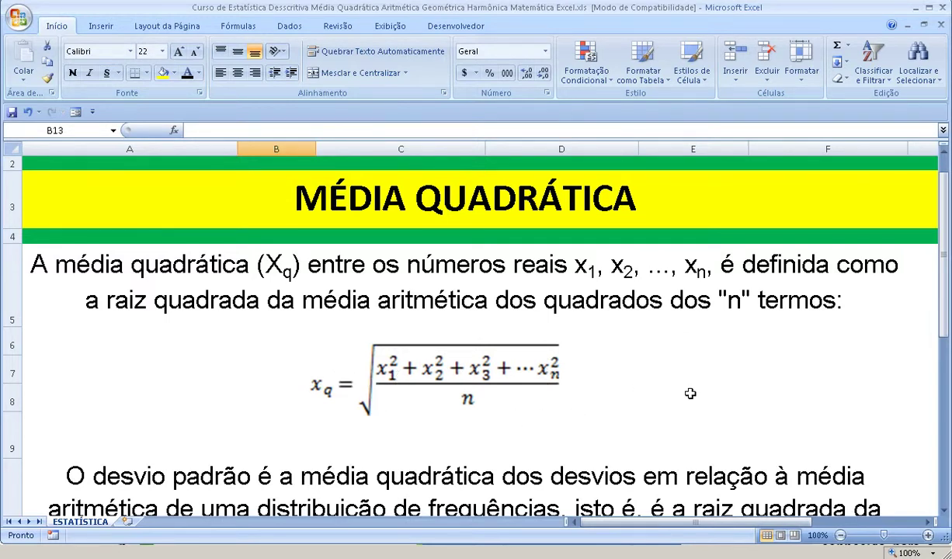
{"action": "scroll", "coordinate": [690, 392], "scroll_direction": "up", "scroll_amount": 1}
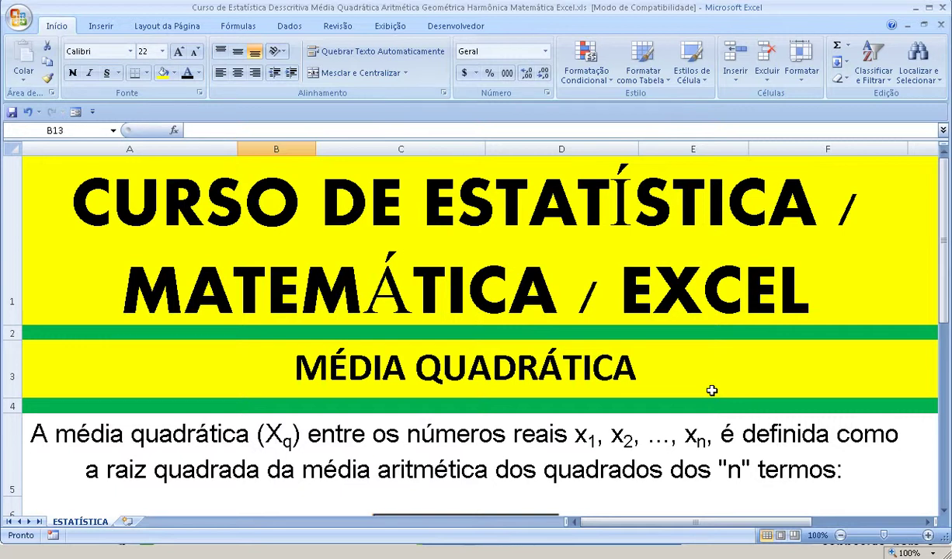
{"action": "left_click", "coordinate": [602, 419]}
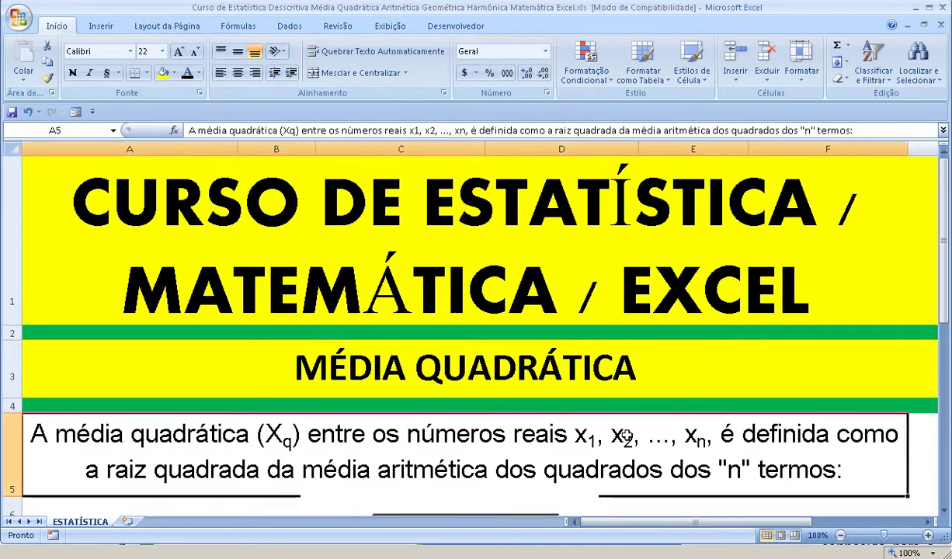
{"action": "scroll", "coordinate": [609, 421], "scroll_direction": "down", "scroll_amount": 1}
{"action": "left_click", "coordinate": [321, 450]}
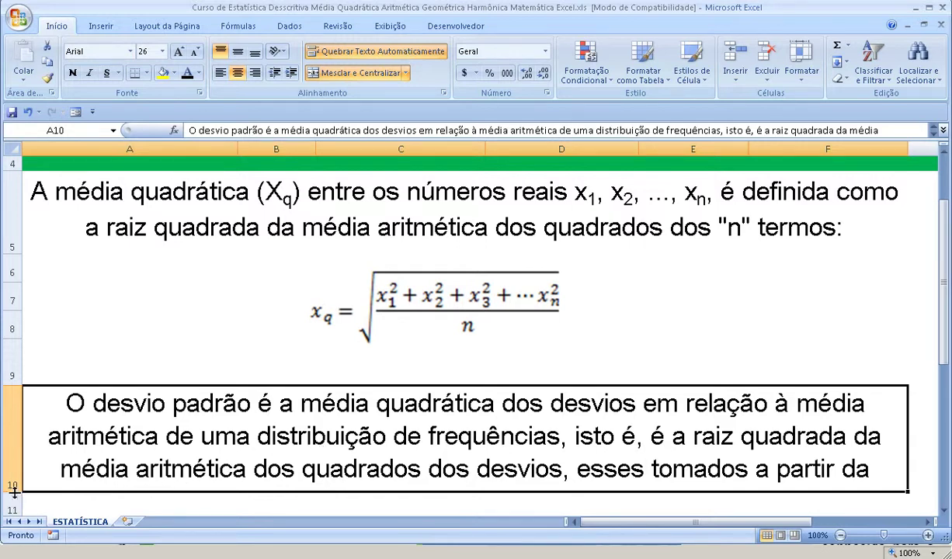
{"action": "left_click_drag", "start_coordinate": [14, 491], "coordinate": [14, 514]}
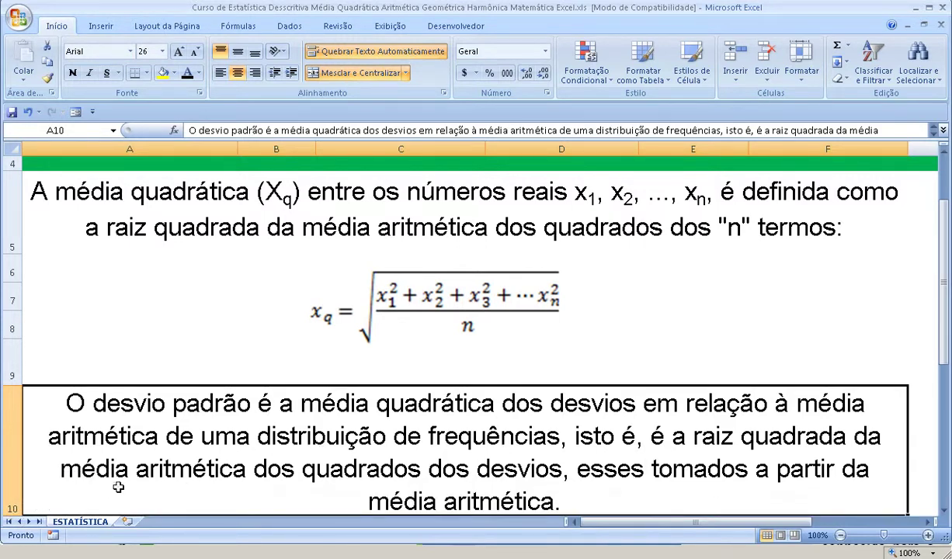
{"action": "left_click_drag", "start_coordinate": [945, 334], "coordinate": [947, 264]}
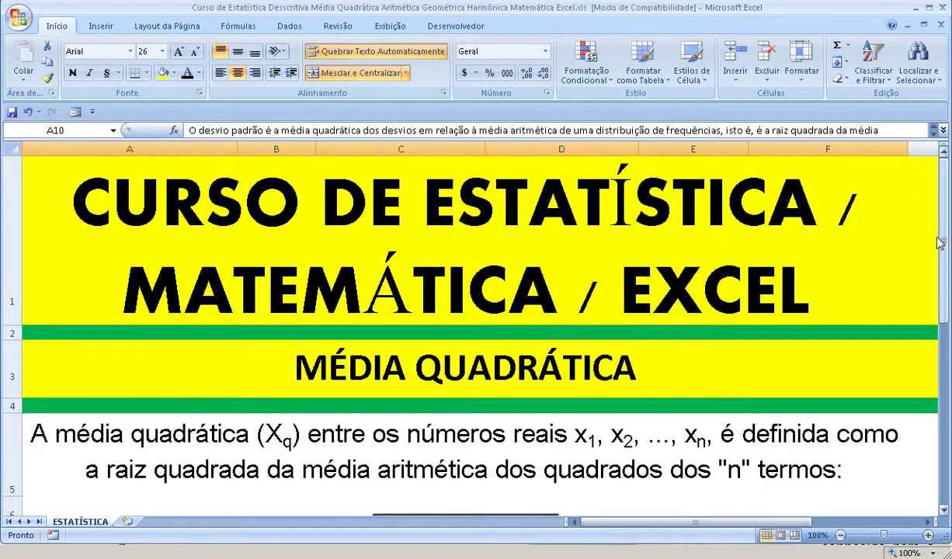
{"action": "left_click_drag", "start_coordinate": [938, 243], "coordinate": [945, 346]}
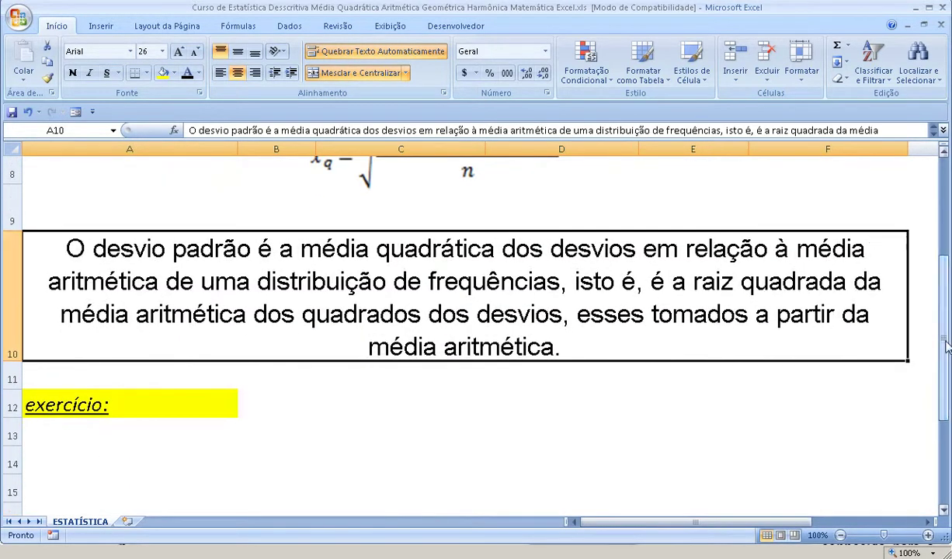
Enter the values 1, 2, 3 and 4 in A15:A18
{"action": "left_click", "coordinate": [134, 457]}
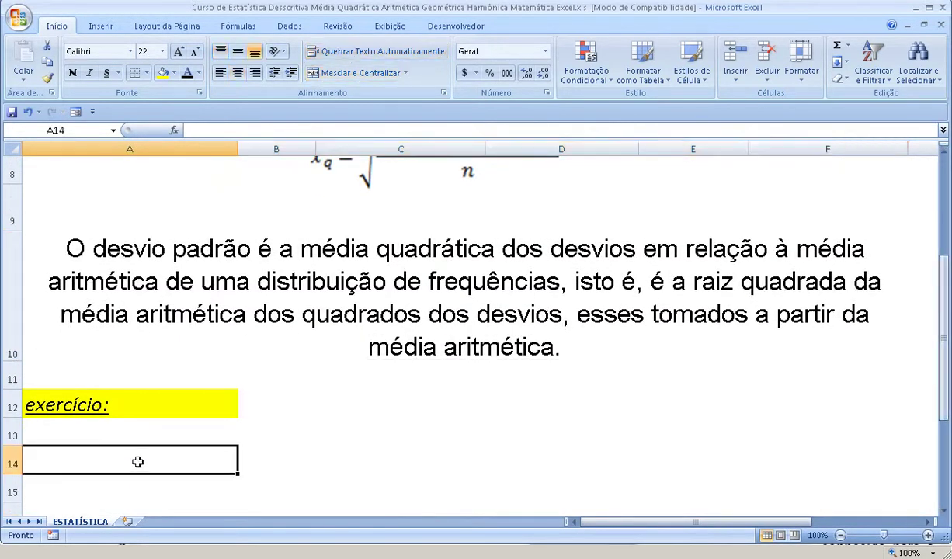
{"action": "left_click", "coordinate": [183, 478]}
{"action": "type", "text": "1"}
{"action": "key", "text": "Return"}
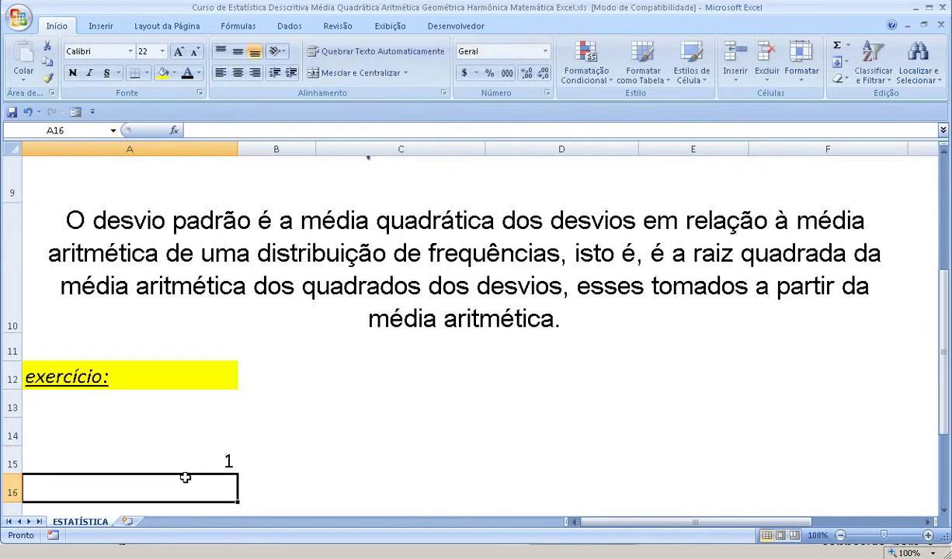
{"action": "type", "text": "2"}
{"action": "key", "text": "Return"}
{"action": "type", "text": "3"}
{"action": "key", "text": "Return"}
{"action": "type", "text": "4"}
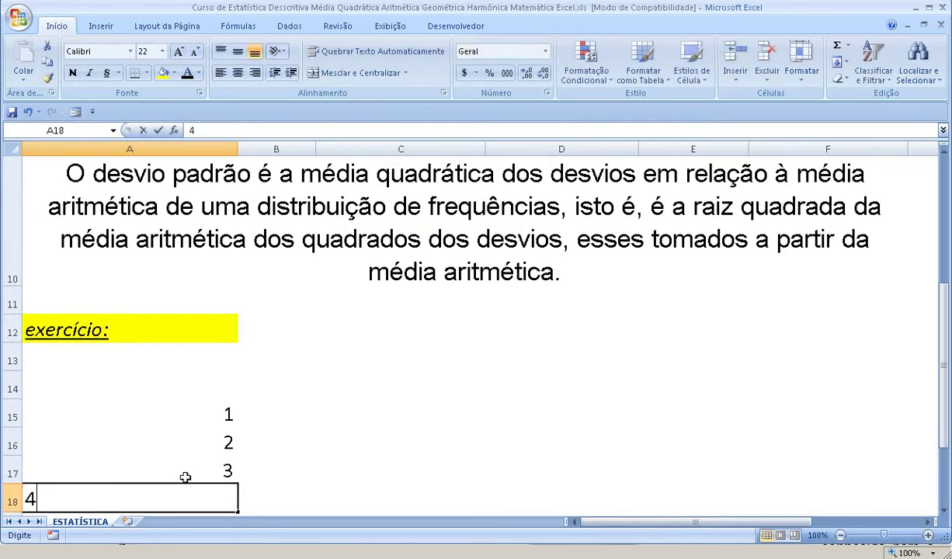
{"action": "key", "text": "Return"}
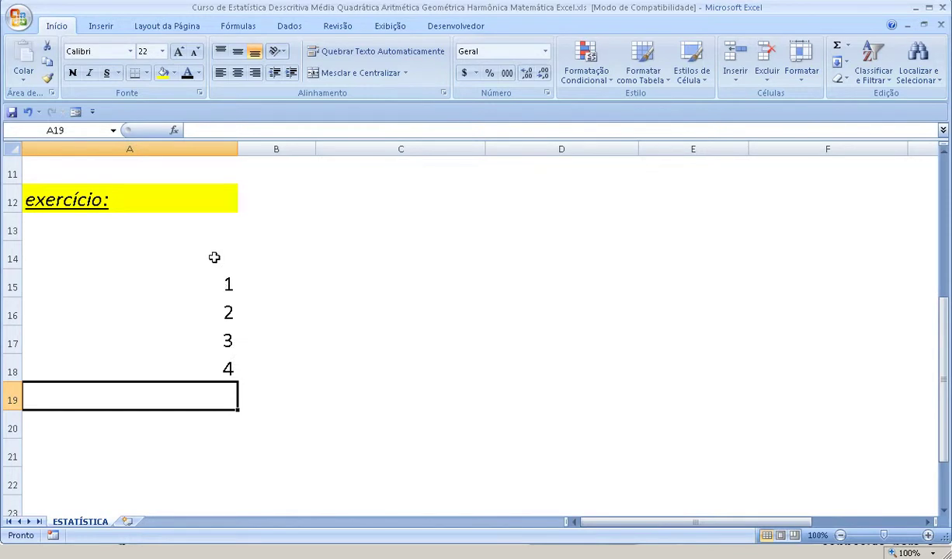
Add a right-aligned x header in A14 above the values
{"action": "left_click", "coordinate": [214, 257]}
{"action": "type", "text": "x"}
{"action": "key", "text": "Return"}
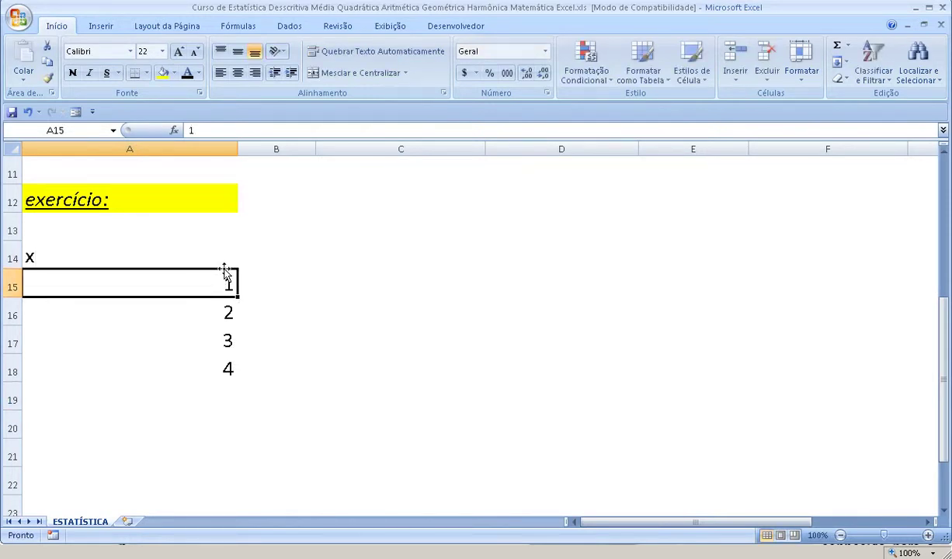
{"action": "left_click", "coordinate": [152, 247]}
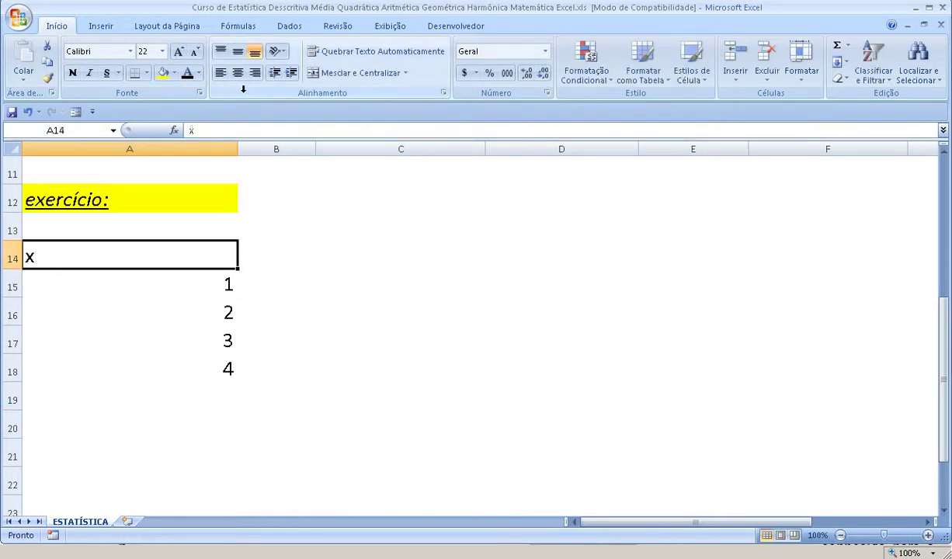
{"action": "left_click", "coordinate": [254, 72]}
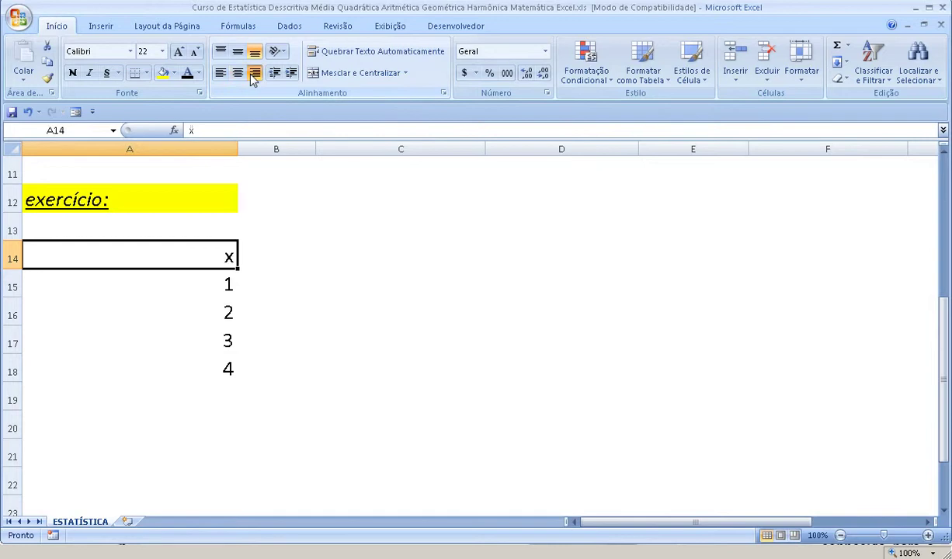
{"action": "left_click", "coordinate": [277, 261]}
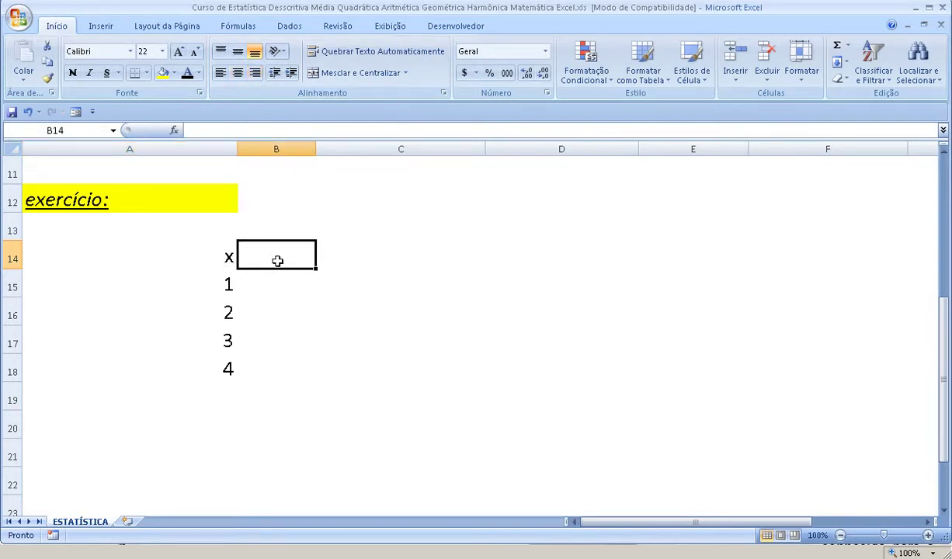
Enter a right-aligned x² header in B14, with the 2 formatted as superscript
{"action": "type", "text": "x2"}
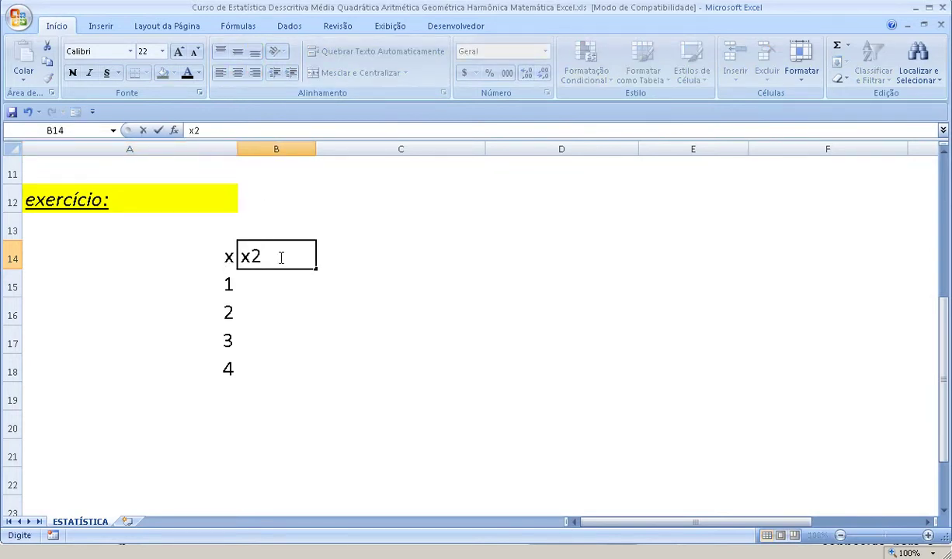
{"action": "key", "text": "Return"}
{"action": "left_click", "coordinate": [278, 257]}
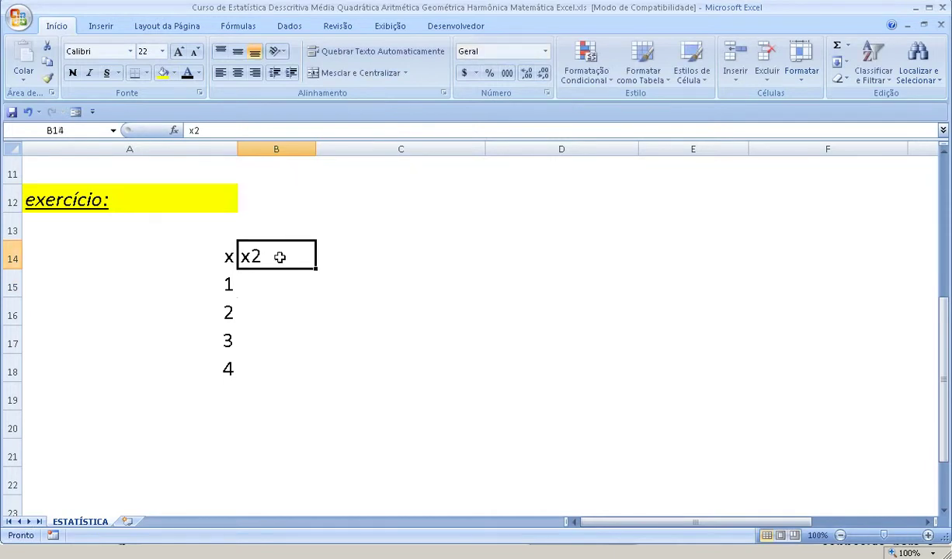
{"action": "left_click", "coordinate": [254, 72]}
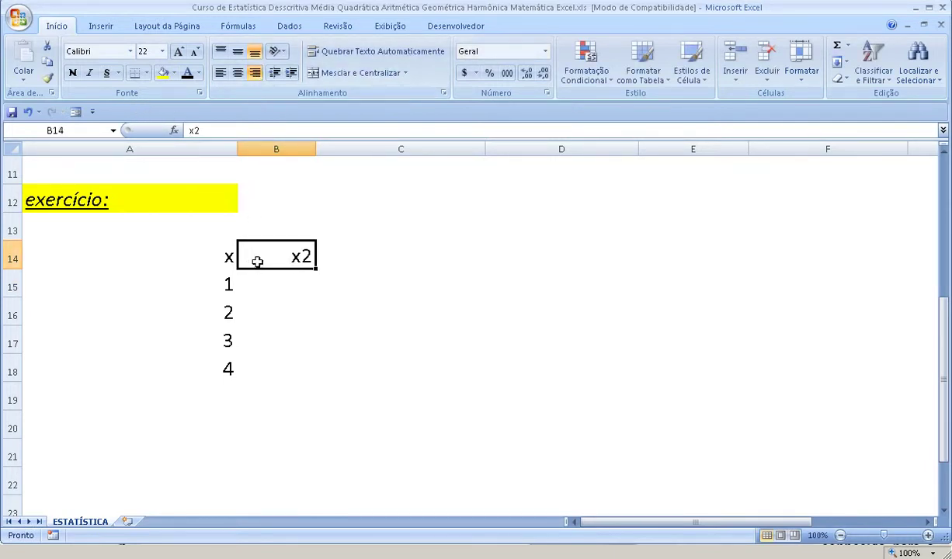
{"action": "left_click_drag", "start_coordinate": [199, 130], "coordinate": [194, 130]}
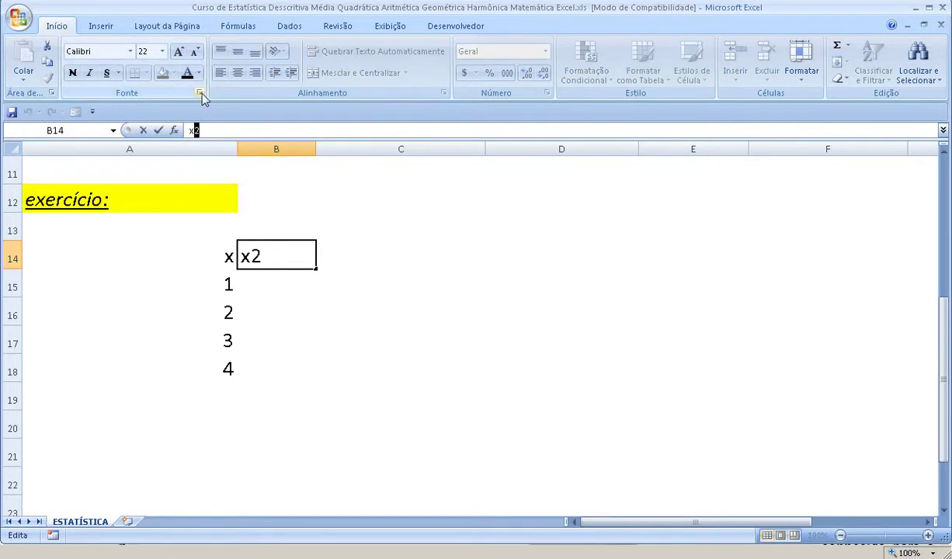
{"action": "left_click", "coordinate": [199, 93]}
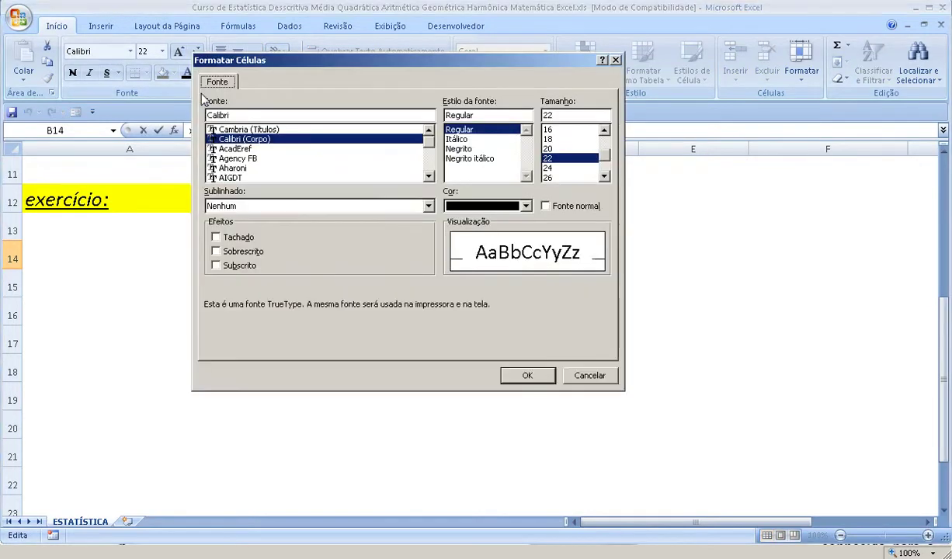
{"action": "left_click", "coordinate": [217, 252]}
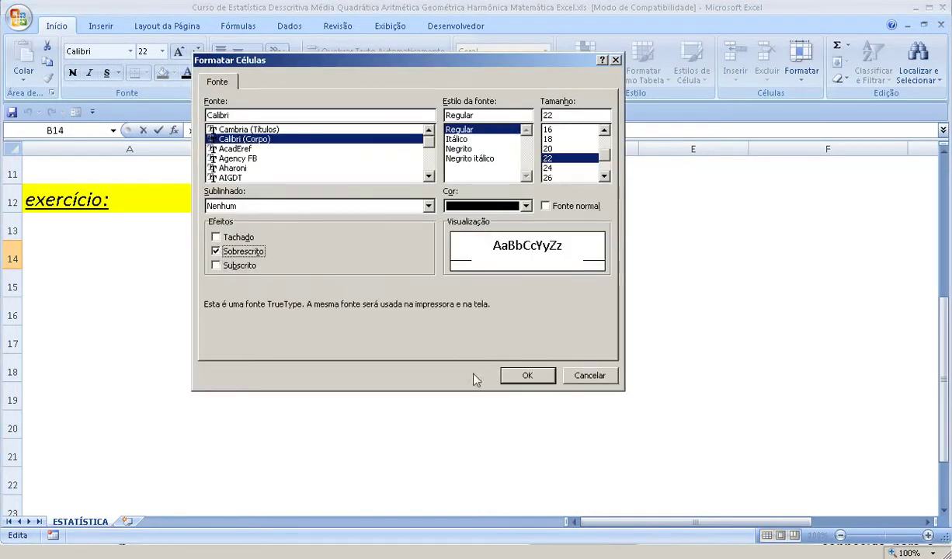
{"action": "left_click", "coordinate": [524, 377]}
{"action": "key", "text": "Return"}
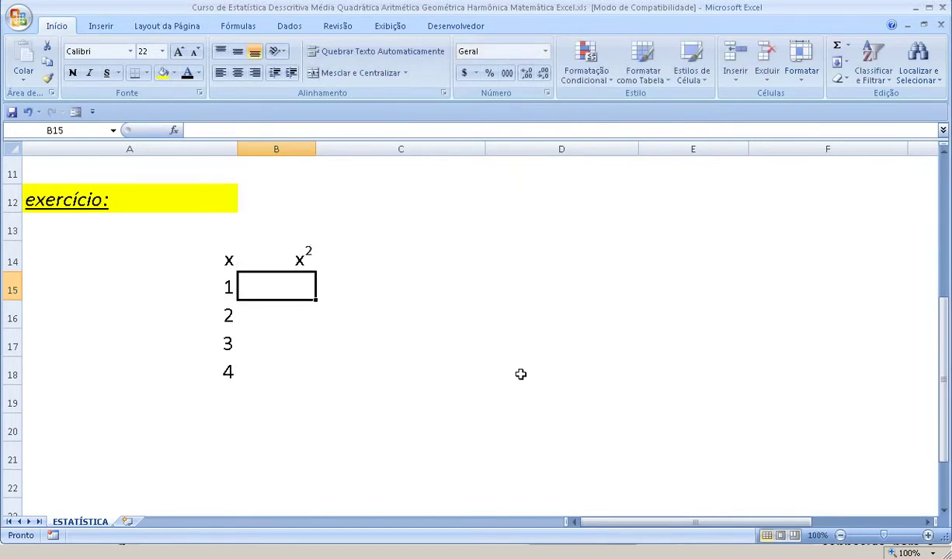
Enter =A15^2 in B15 to square the first x value
{"action": "type", "text": "="}
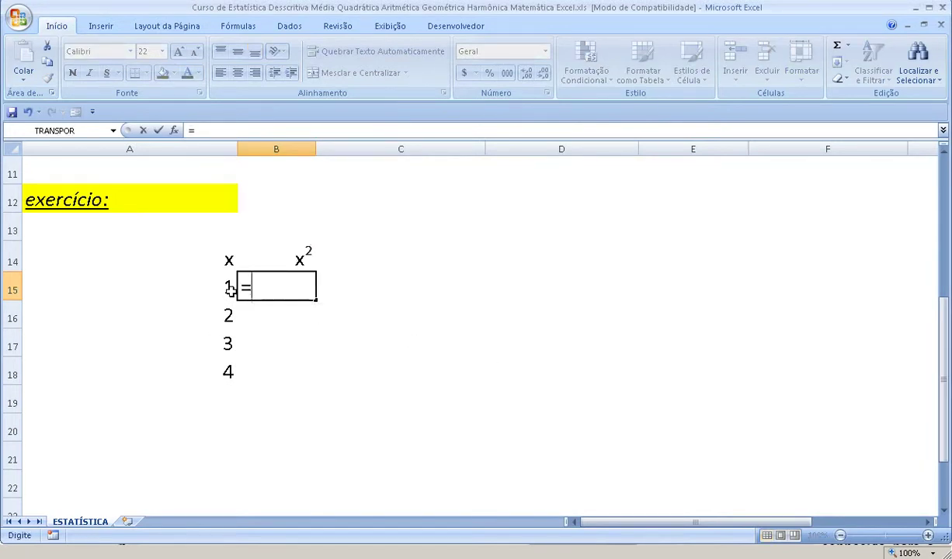
{"action": "left_click", "coordinate": [227, 288]}
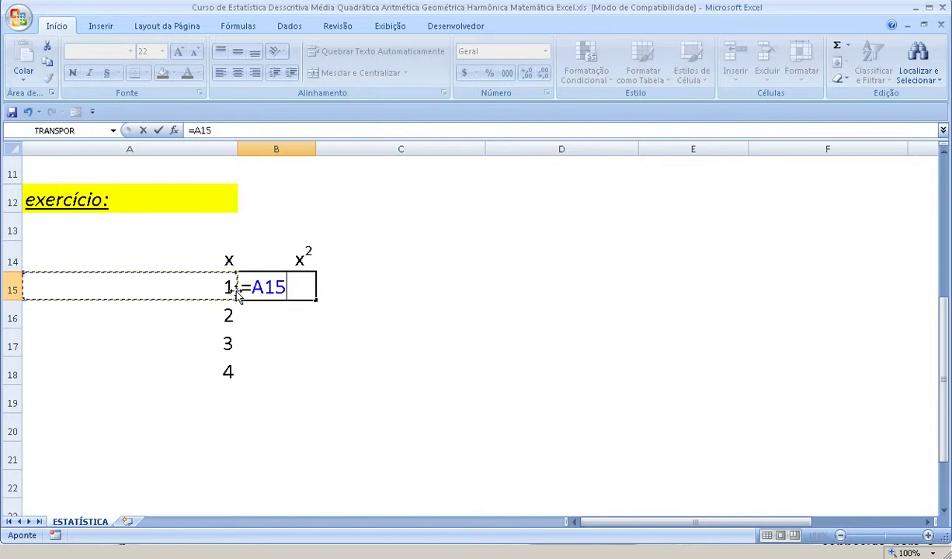
{"action": "type", "text": "^2"}
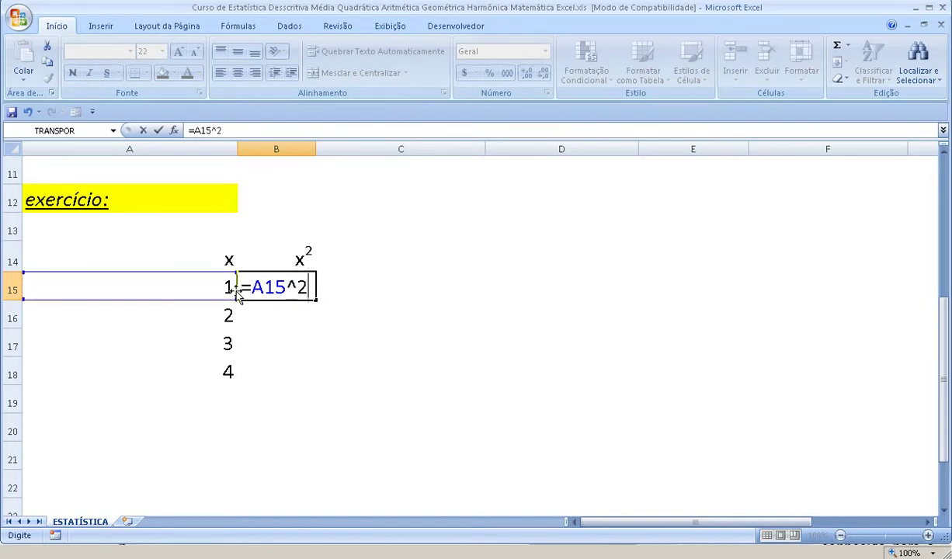
{"action": "key", "text": "Return"}
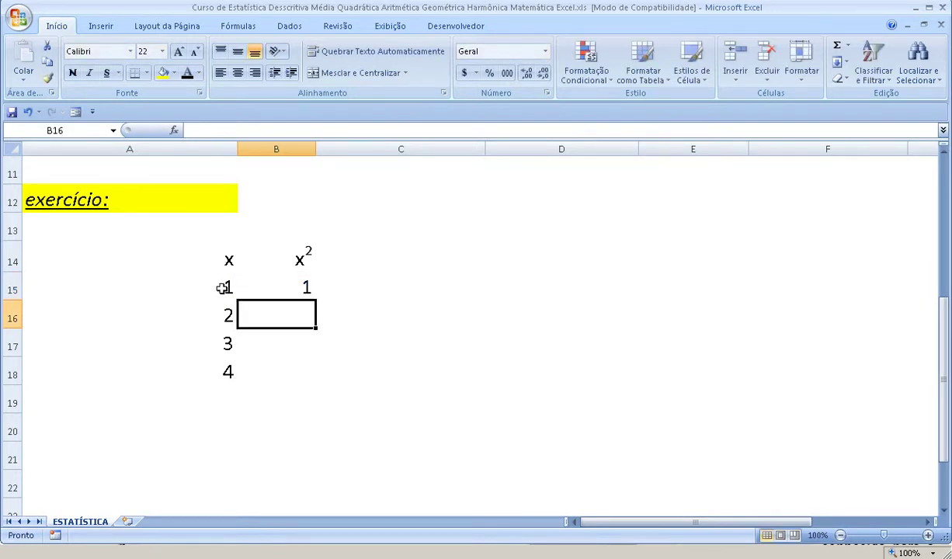
Fill the squaring formula down to B18, giving 1, 4, 9, 16, and check each cell
{"action": "left_click", "coordinate": [221, 288]}
{"action": "left_click", "coordinate": [304, 287]}
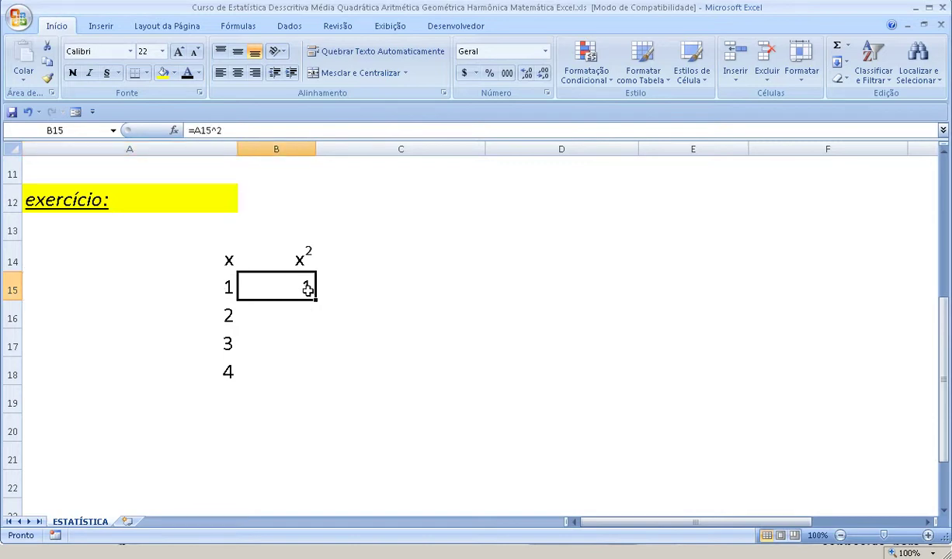
{"action": "left_click_drag", "start_coordinate": [315, 299], "coordinate": [315, 375]}
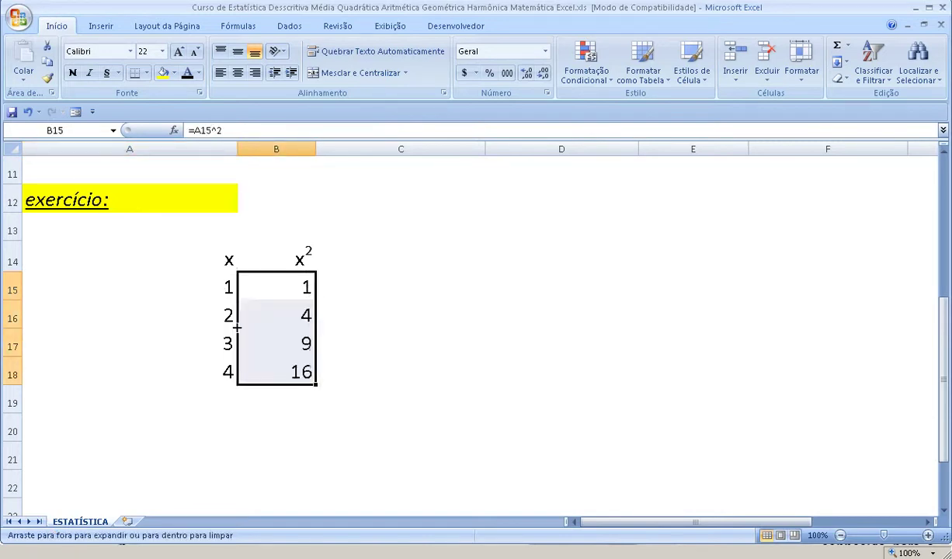
{"action": "left_click", "coordinate": [208, 310]}
{"action": "left_click", "coordinate": [285, 313]}
{"action": "left_click", "coordinate": [221, 341]}
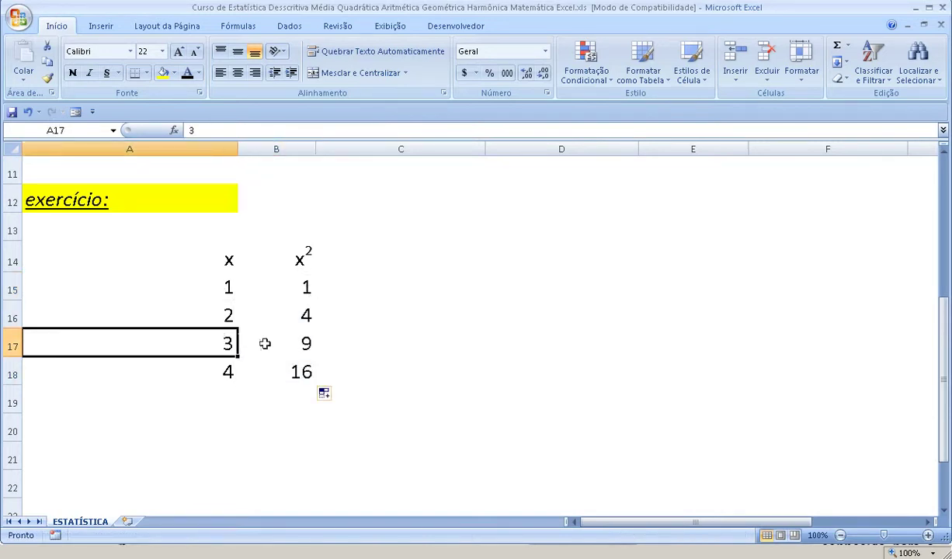
{"action": "left_click", "coordinate": [275, 341]}
{"action": "left_click", "coordinate": [213, 366]}
{"action": "left_click", "coordinate": [282, 363]}
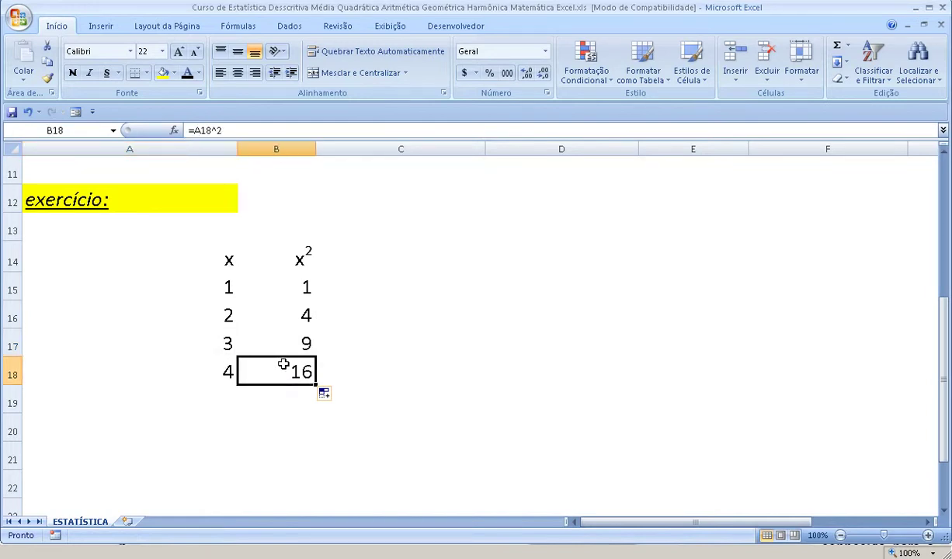
{"action": "left_click", "coordinate": [351, 257]}
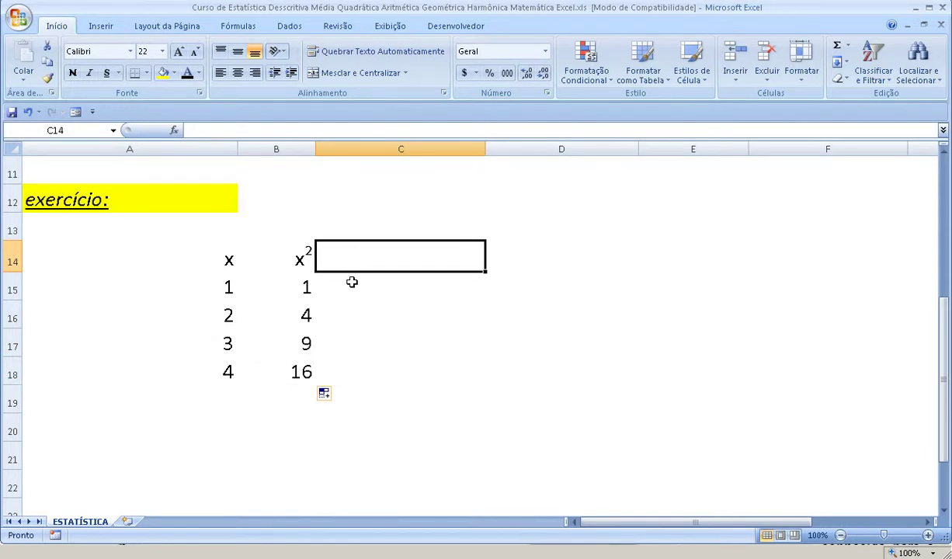
Type a right-aligned Total label in A19
{"action": "left_click", "coordinate": [273, 396]}
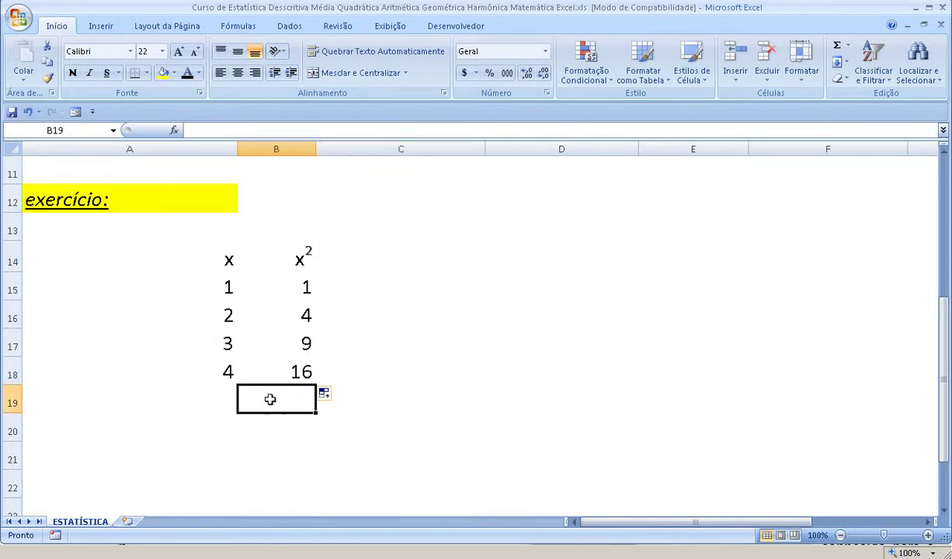
{"action": "left_click", "coordinate": [203, 398]}
{"action": "type", "text": "tot"}
{"action": "key", "text": "BackSpace"}
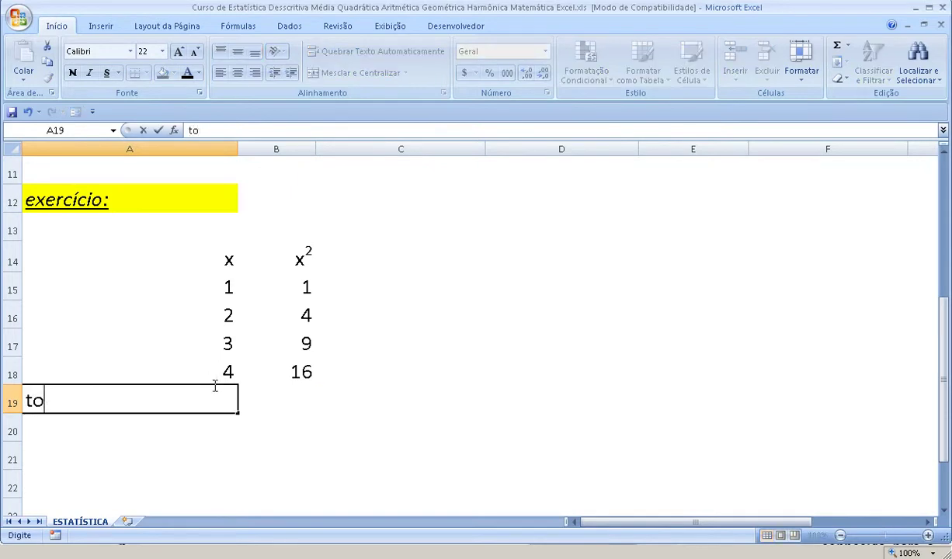
{"action": "key", "text": "BackSpace"}
{"action": "key", "text": "BackSpace"}
{"action": "type", "text": "Tot"}
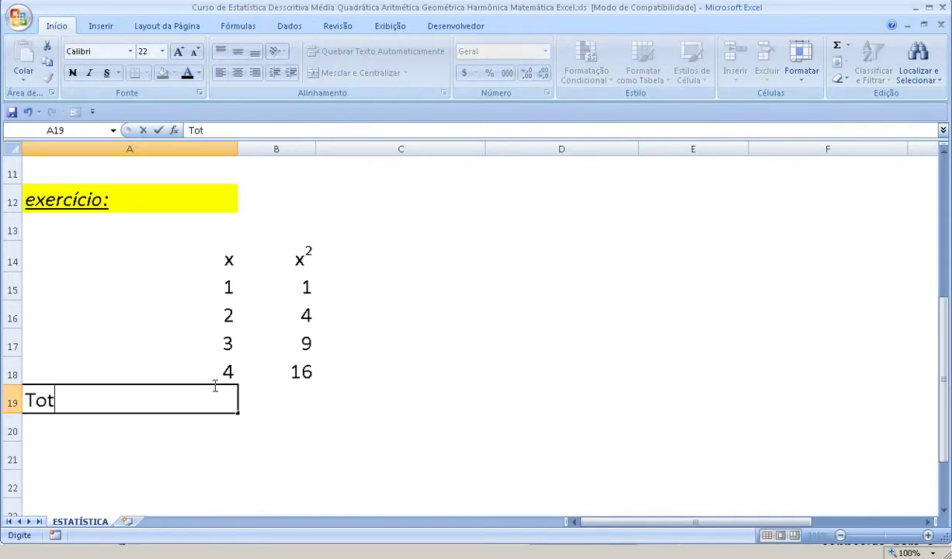
{"action": "type", "text": "al"}
{"action": "key", "text": "Return"}
{"action": "left_click", "coordinate": [206, 383]}
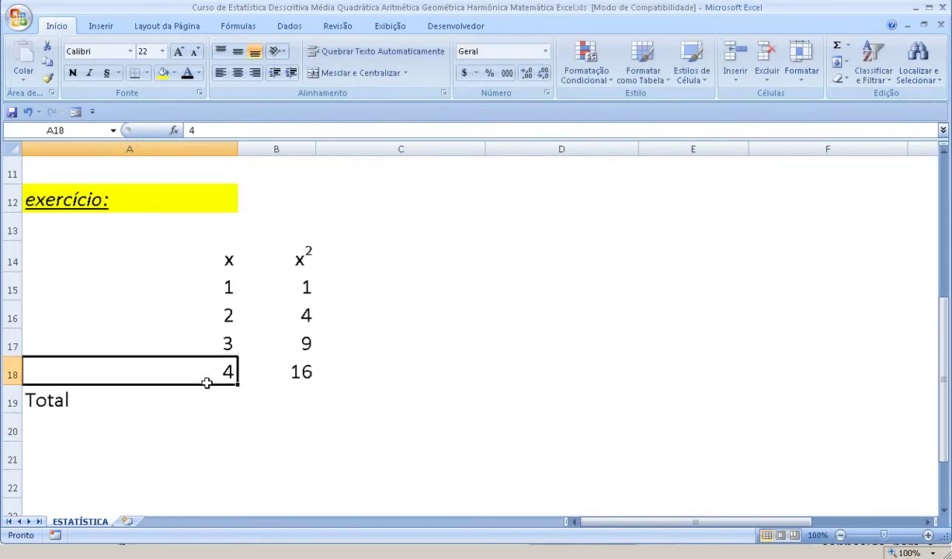
{"action": "left_click", "coordinate": [196, 395]}
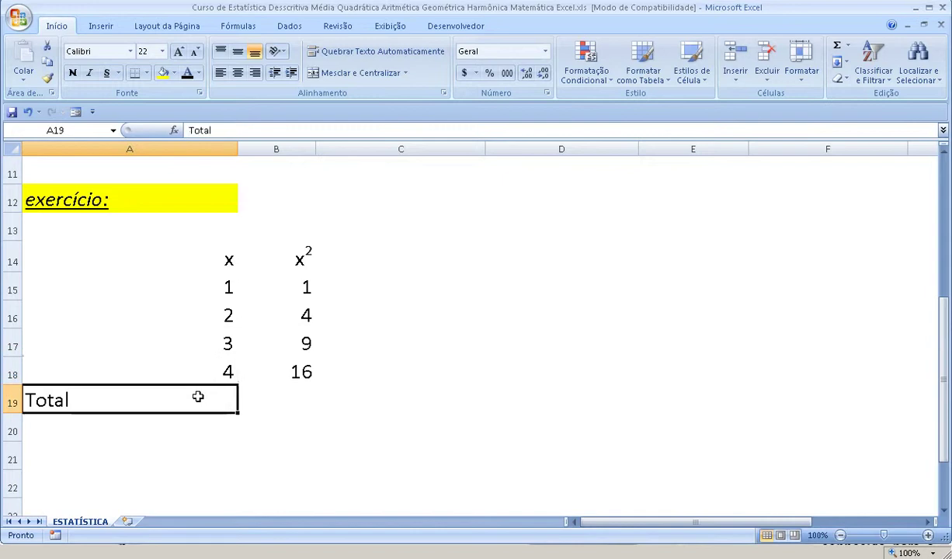
{"action": "left_click", "coordinate": [255, 73]}
Sum the squares in B19 with =SOMA(B15:B18), giving 30
{"action": "left_click", "coordinate": [306, 383]}
{"action": "left_click", "coordinate": [303, 396]}
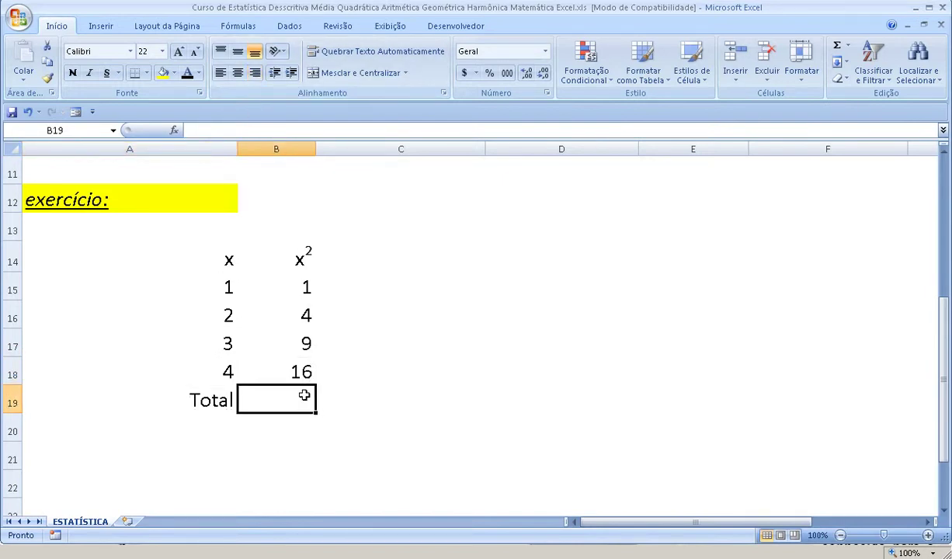
{"action": "left_click", "coordinate": [836, 46]}
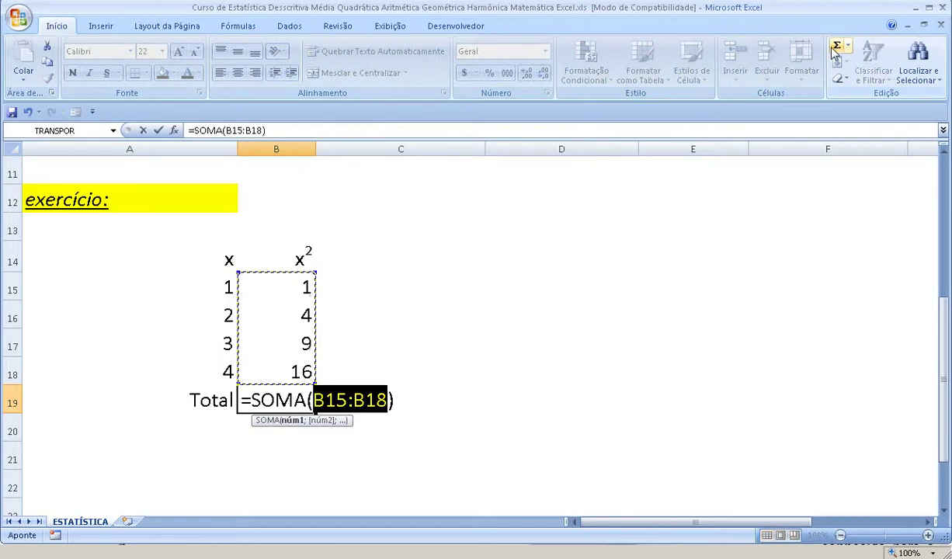
{"action": "key", "text": "Return"}
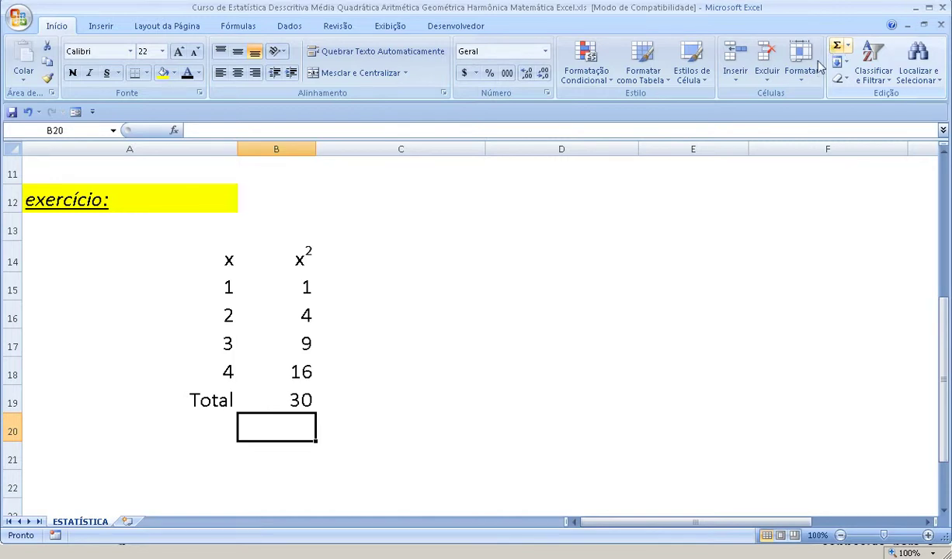
{"action": "left_click", "coordinate": [599, 244]}
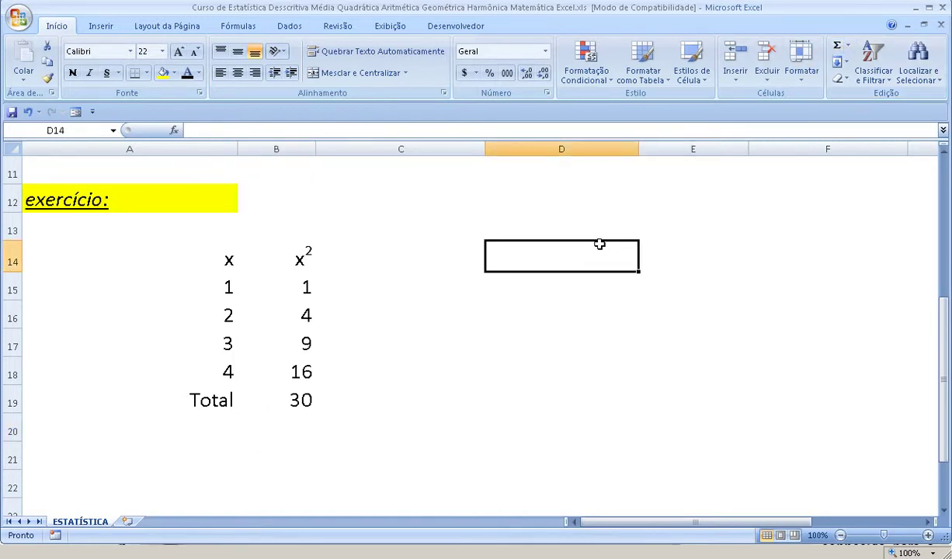
Enter a 'média quadrática' heading in D14 and =raiz(B19/4) below it, giving 2,738612788
{"action": "type", "text": "m´w"}
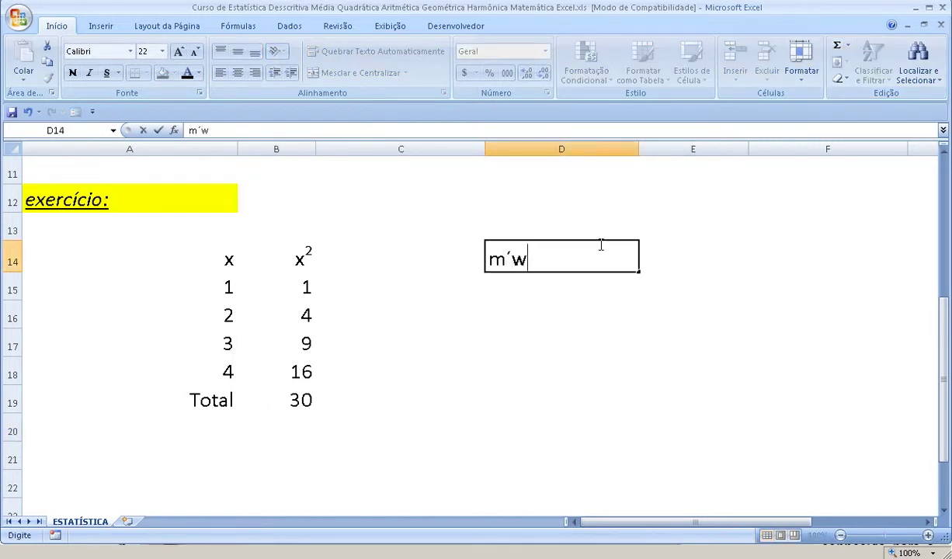
{"action": "key", "text": "BackSpace"}
{"action": "key", "text": "BackSpace"}
{"action": "type", "text": "édi"}
{"action": "type", "text": "a quadr"}
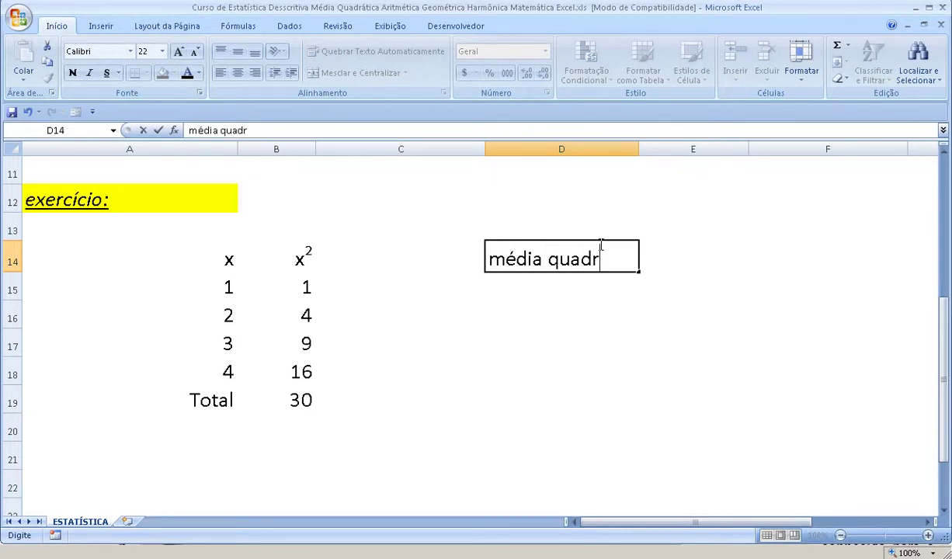
{"action": "type", "text": "ática"}
{"action": "key", "text": "Return"}
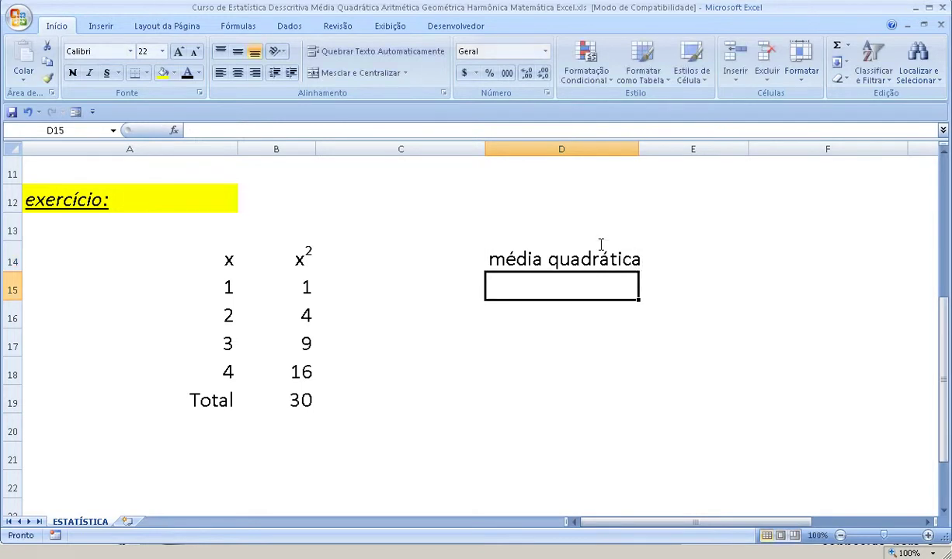
{"action": "type", "text": "=rai"}
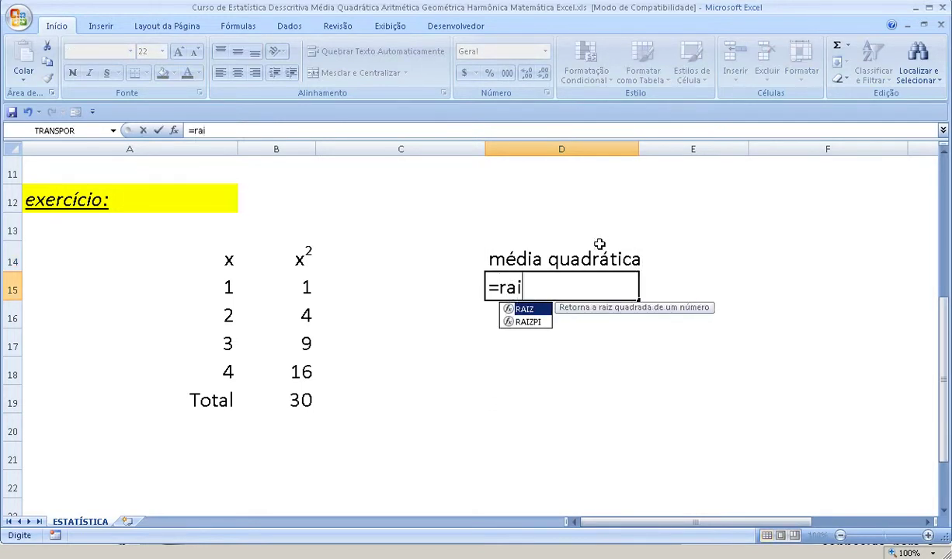
{"action": "type", "text": "z("}
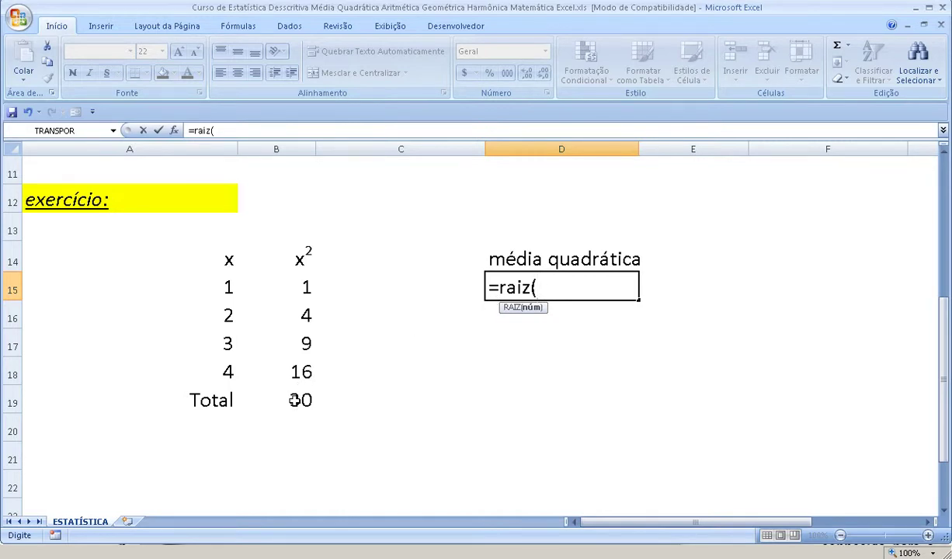
{"action": "left_click", "coordinate": [295, 399]}
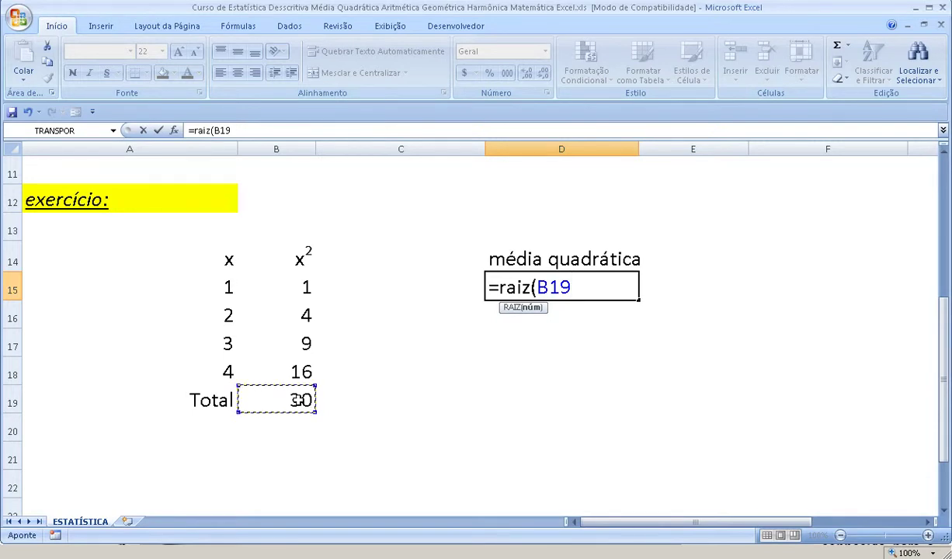
{"action": "type", "text": "/"}
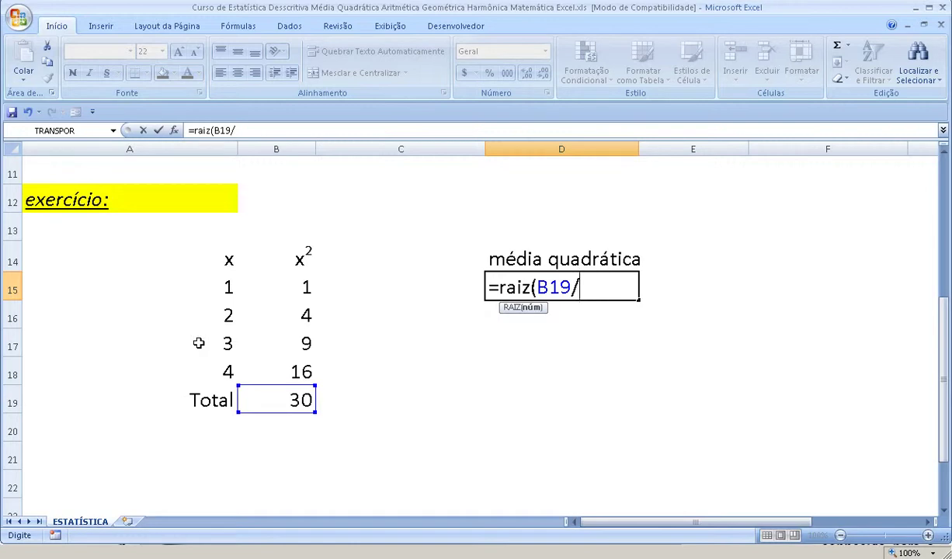
{"action": "type", "text": "4)"}
{"action": "key", "text": "Return"}
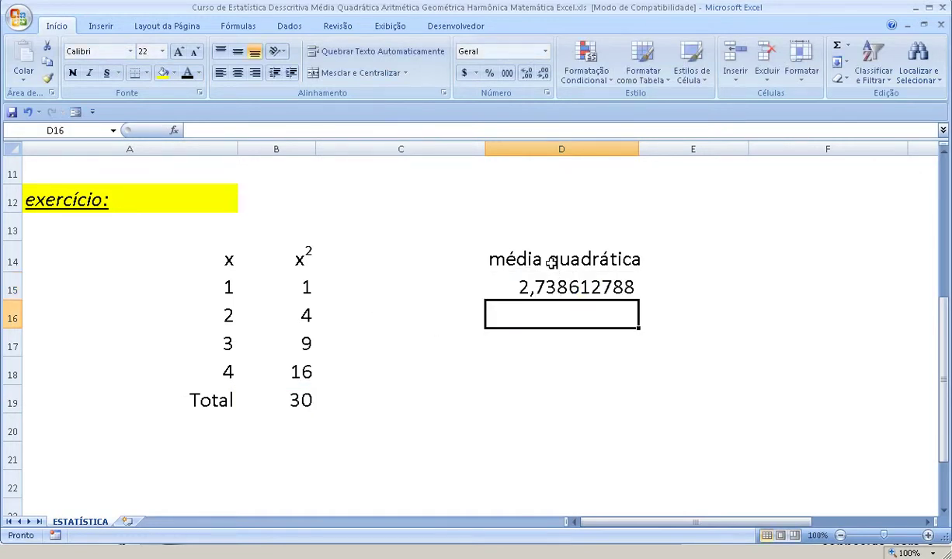
Fill the heading and result in D14:D15 yellow
{"action": "left_click_drag", "start_coordinate": [553, 259], "coordinate": [543, 278]}
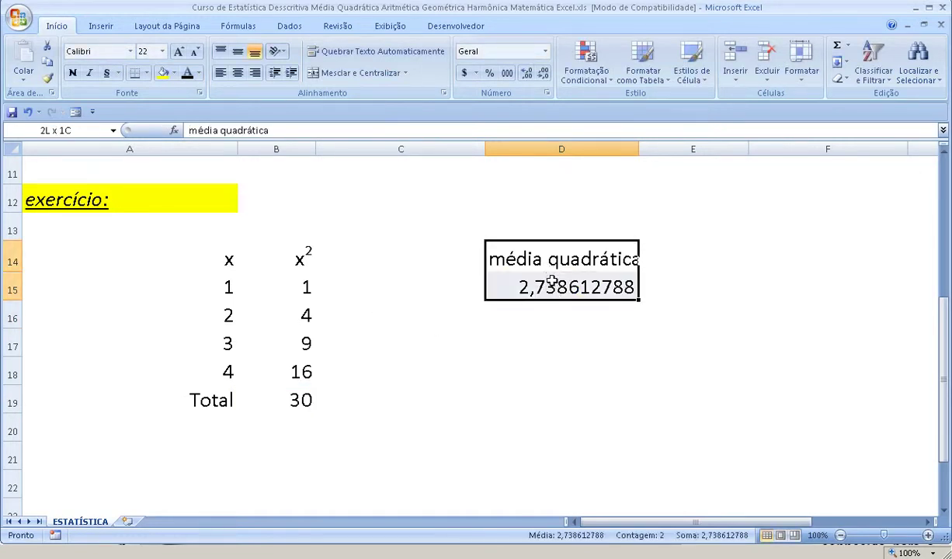
{"action": "left_click", "coordinate": [161, 73]}
{"action": "left_click", "coordinate": [529, 368]}
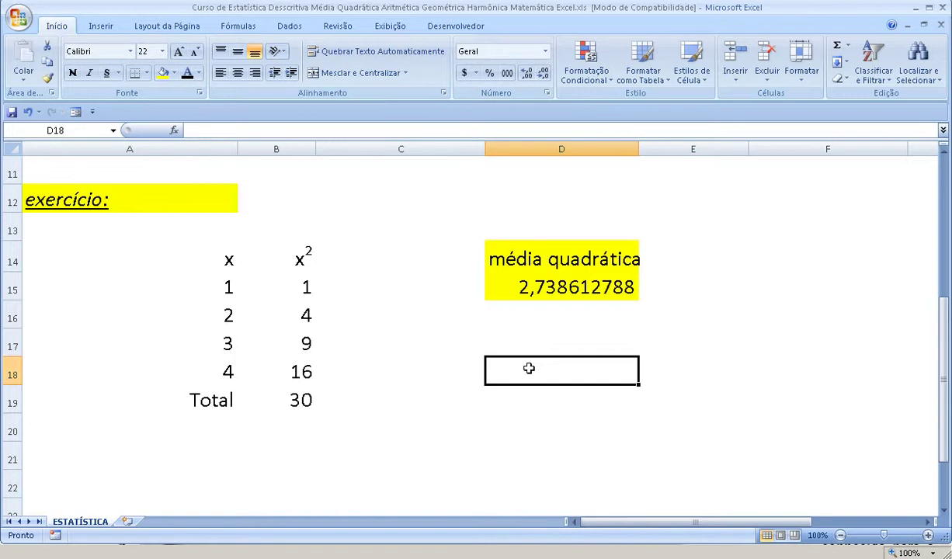
Enter =SOMAQUAD(A15:A18) in D18, returning 30
{"action": "type", "text": "="}
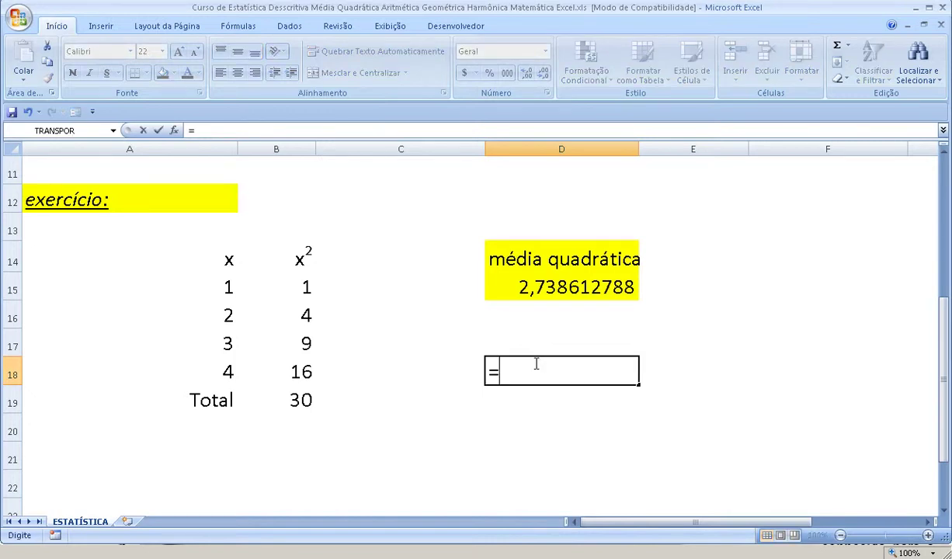
{"action": "type", "text": "somaqu"}
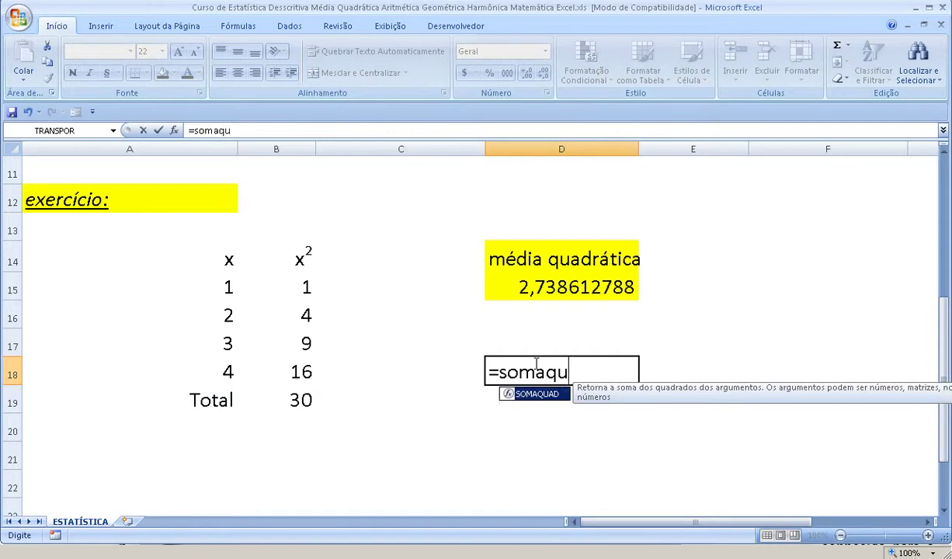
{"action": "type", "text": "ad"}
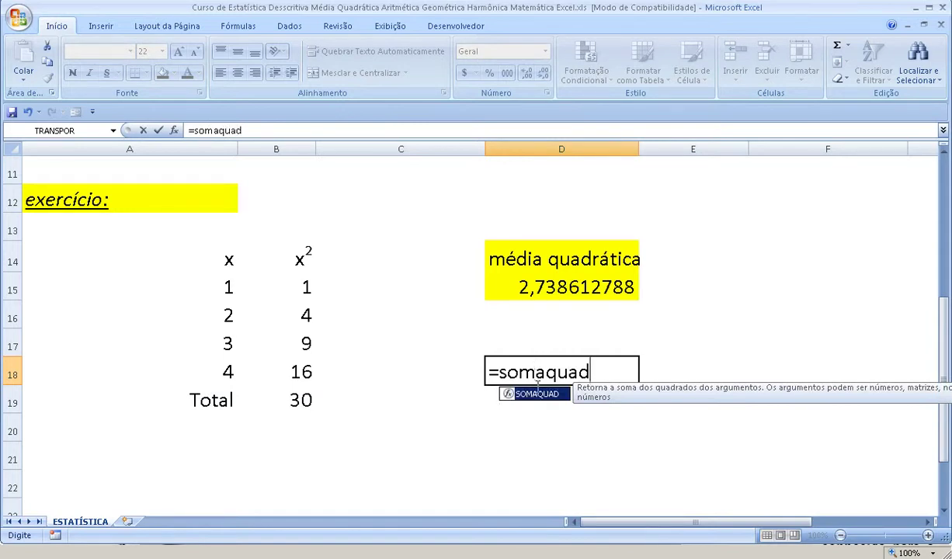
{"action": "double_click", "coordinate": [542, 395]}
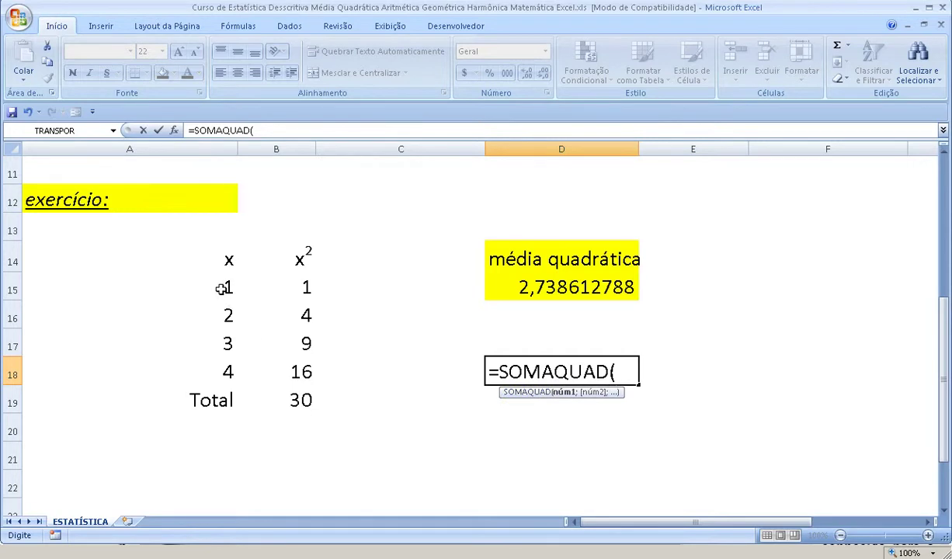
{"action": "left_click_drag", "start_coordinate": [221, 289], "coordinate": [230, 372]}
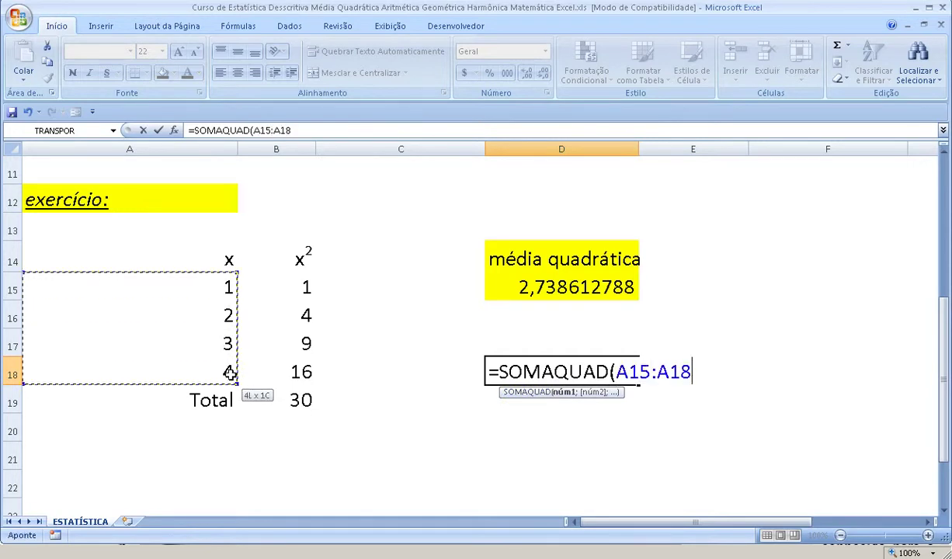
{"action": "type", "text": ")"}
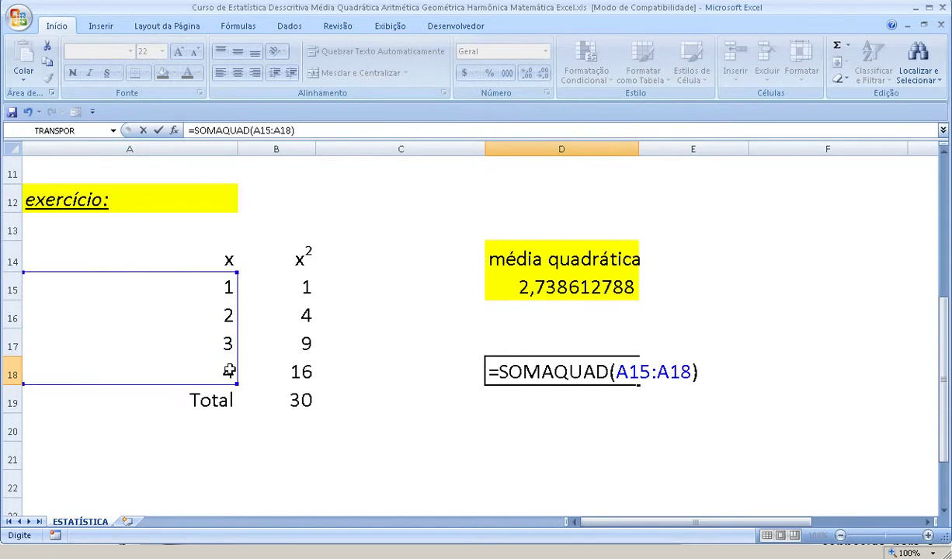
{"action": "key", "text": "Return"}
Label the sum of squares 'somaquad' in E18
{"action": "key", "text": "Up"}
{"action": "key", "text": "Right"}
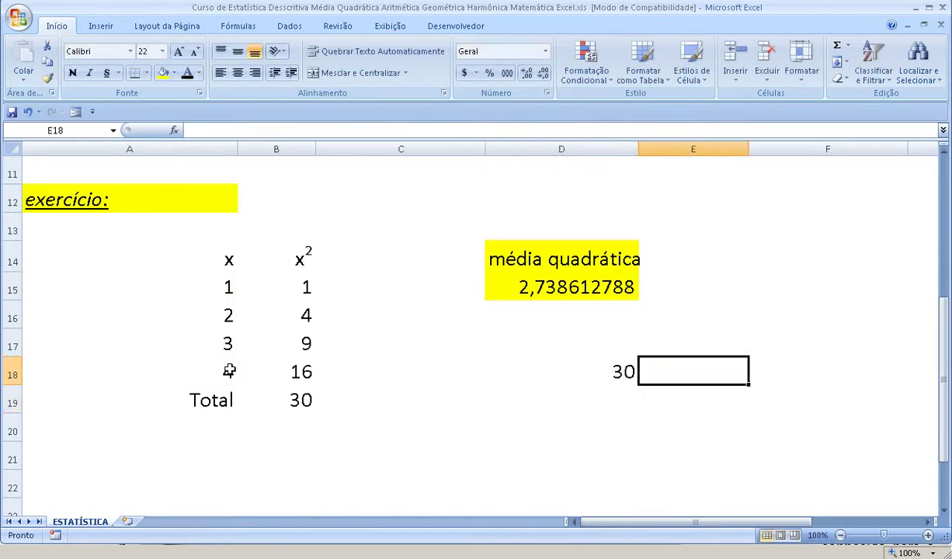
{"action": "type", "text": "somaqua"}
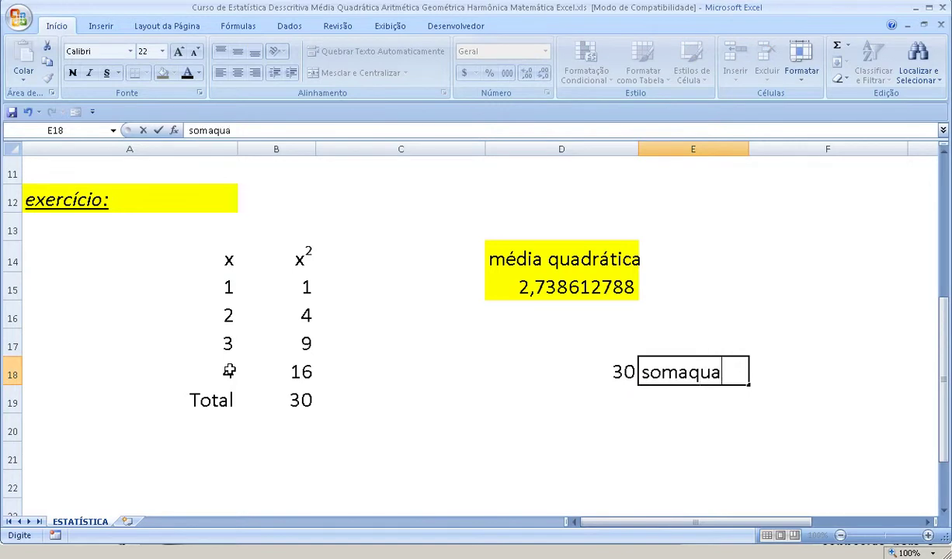
{"action": "type", "text": "d"}
{"action": "key", "text": "Return"}
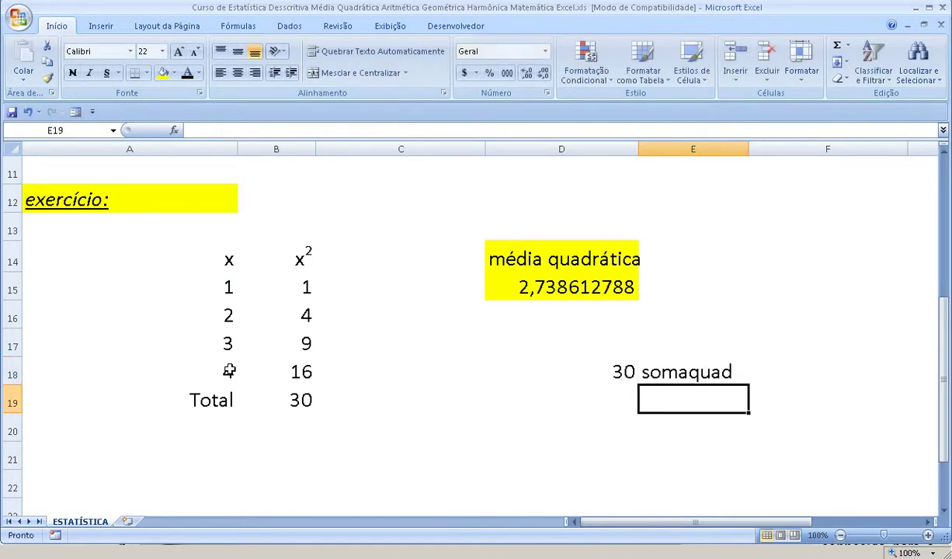
{"action": "key", "text": "Left"}
Enter =CONT.NÚM(A15:A18) in D19, returning 4
{"action": "type", "text": "="}
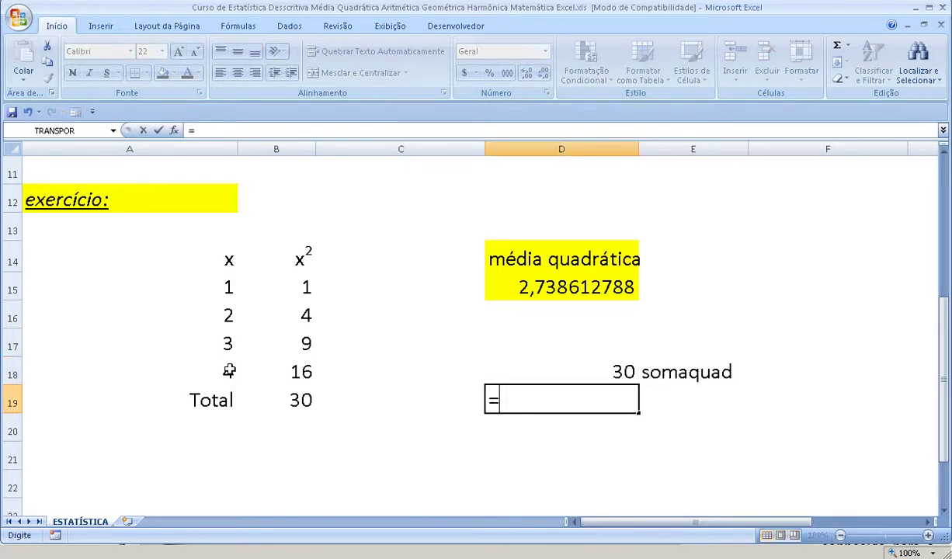
{"action": "type", "text": "c"}
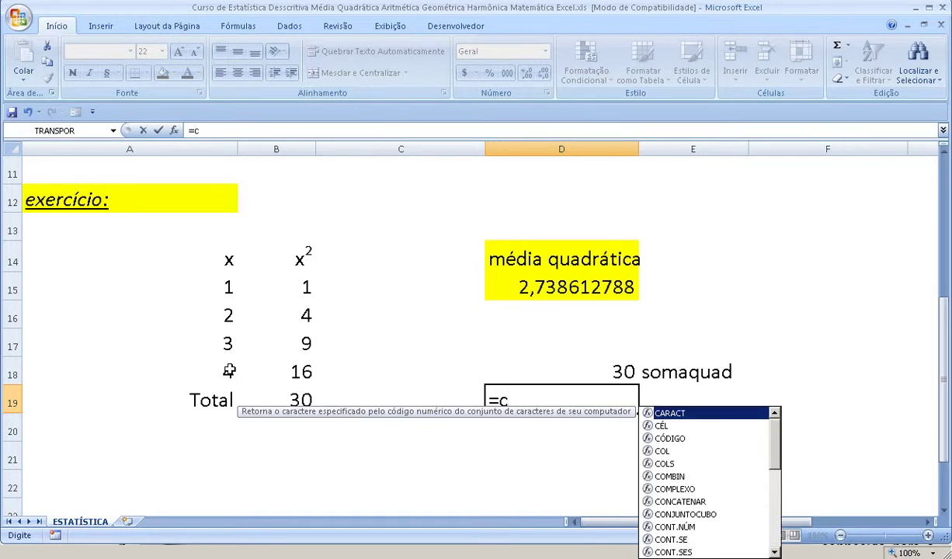
{"action": "double_click", "coordinate": [658, 525]}
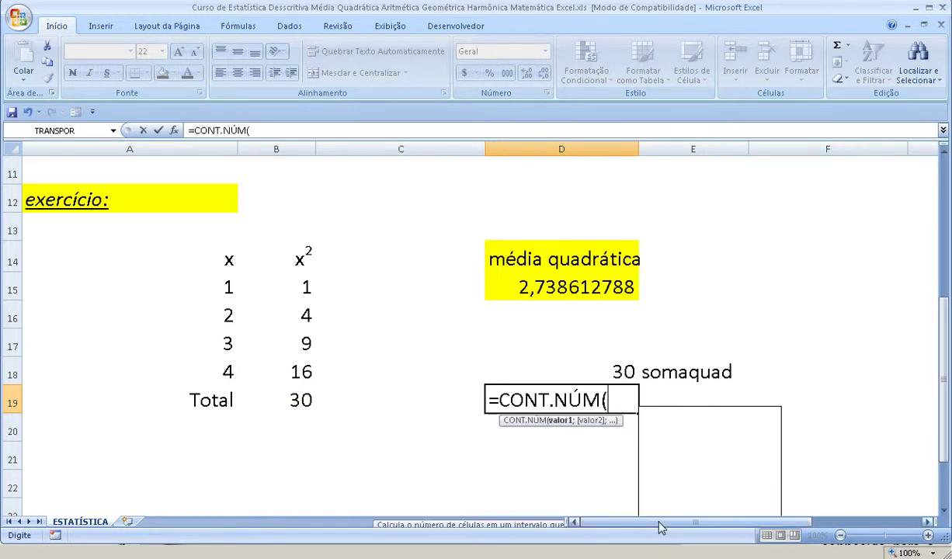
{"action": "left_click_drag", "start_coordinate": [221, 287], "coordinate": [223, 369]}
{"action": "type", "text": ")"}
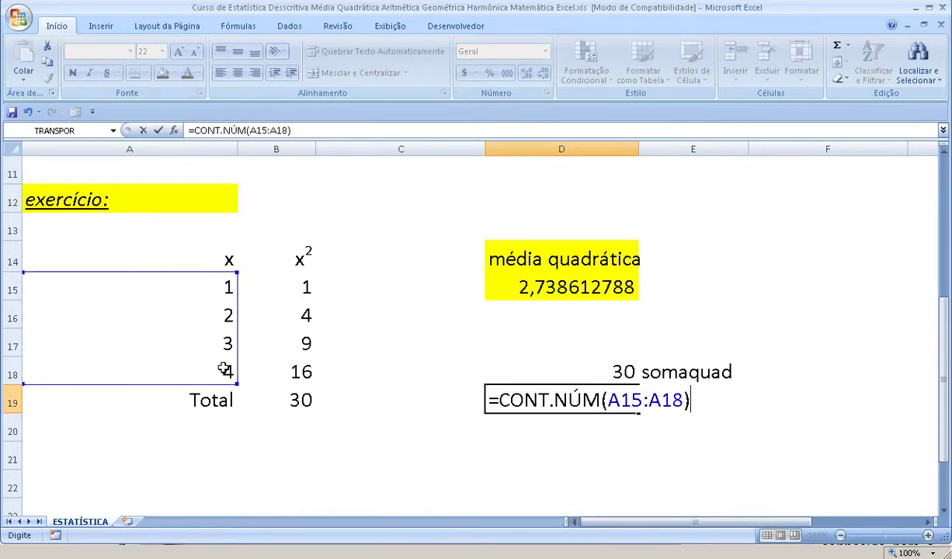
{"action": "key", "text": "Return"}
Label the count 'cont.núm' in E19
{"action": "key", "text": "Up"}
{"action": "key", "text": "Right"}
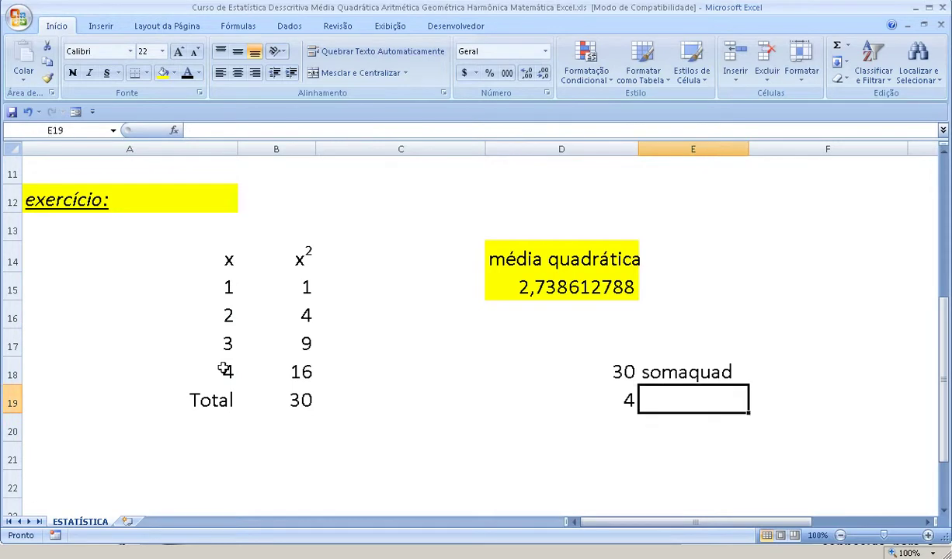
{"action": "key", "text": "Left"}
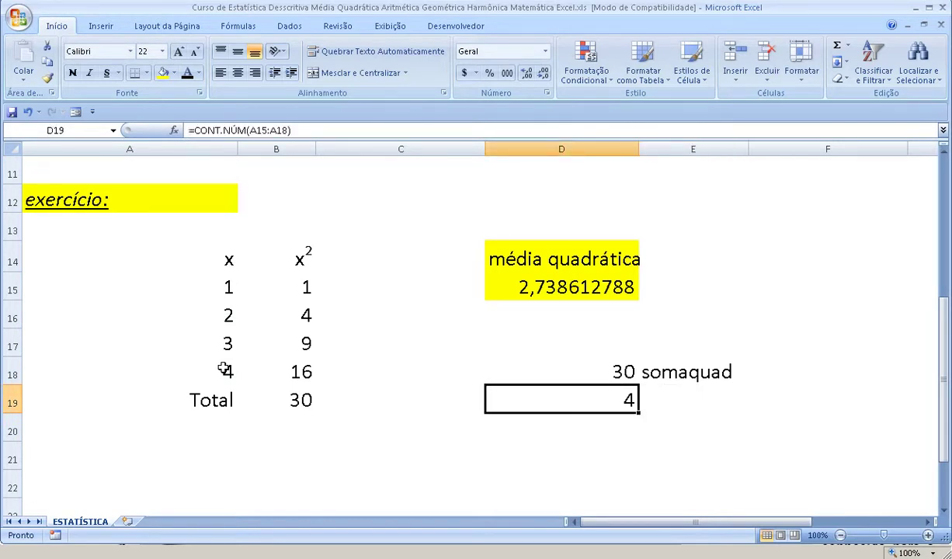
{"action": "key", "text": "Right"}
{"action": "type", "text": "co"}
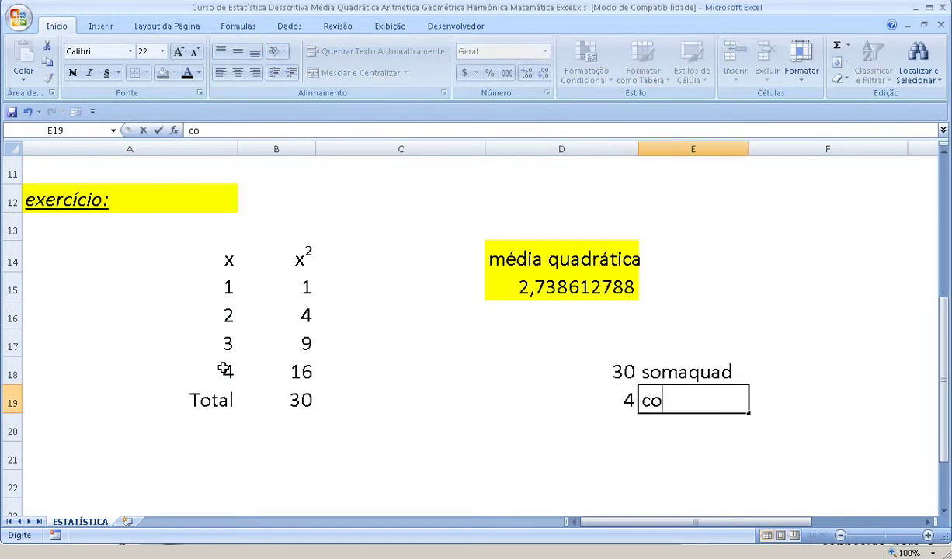
{"action": "type", "text": "nt.nú"}
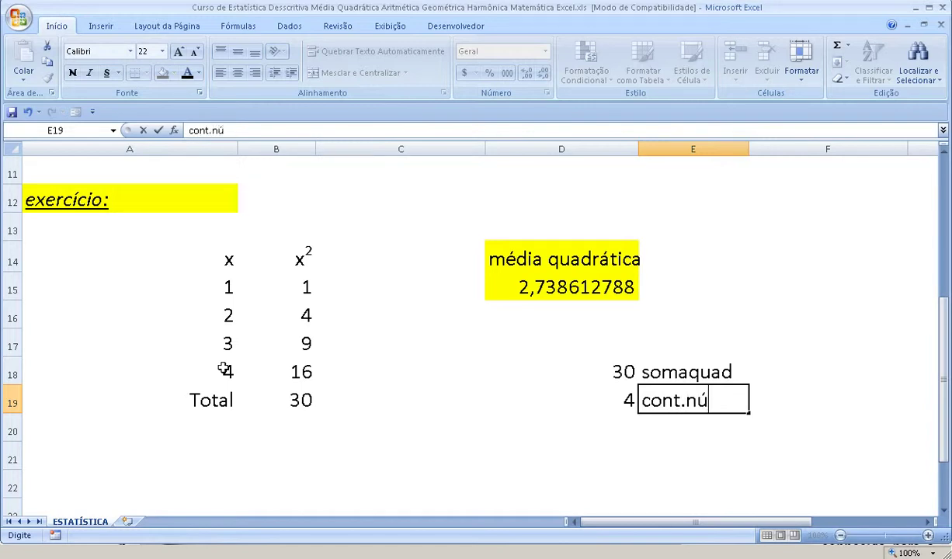
{"action": "type", "text": "m"}
{"action": "key", "text": "Return"}
{"action": "key", "text": "Left"}
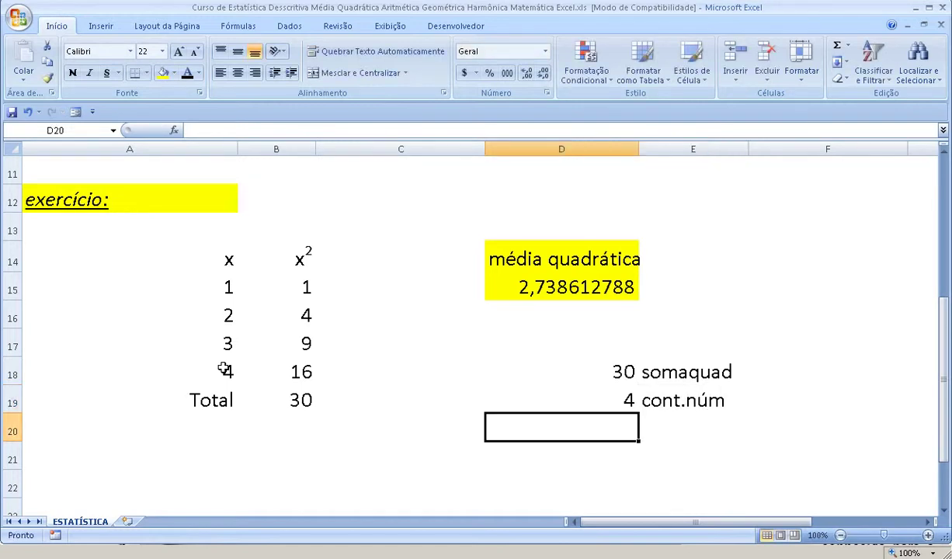
{"action": "key", "text": "Down"}
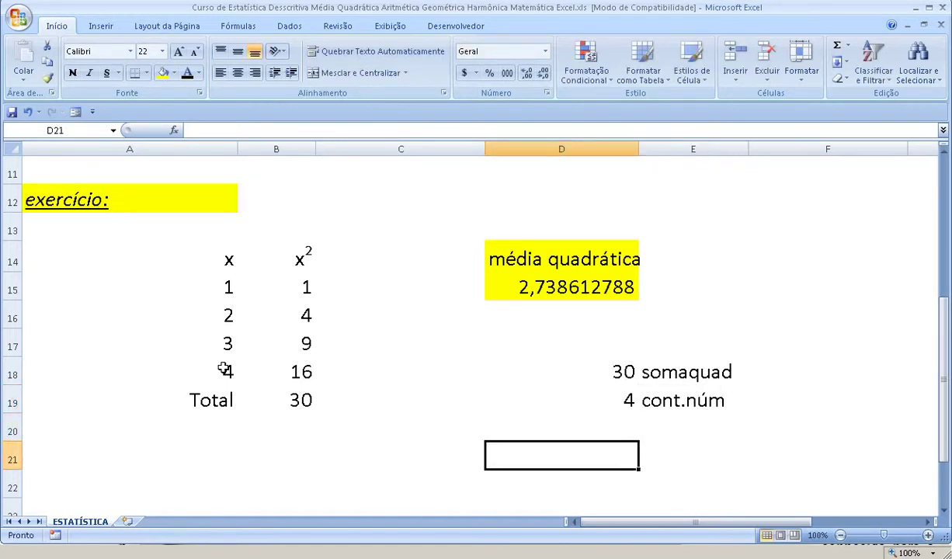
Type the heading 'média quadrática' in D21
{"action": "type", "text": "médiz"}
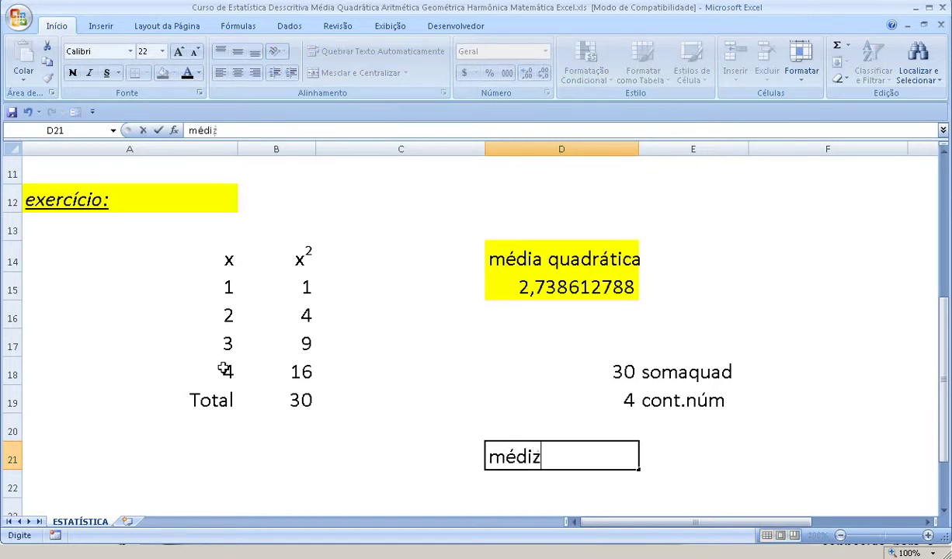
{"action": "key", "text": "BackSpace"}
{"action": "type", "text": "a quad"}
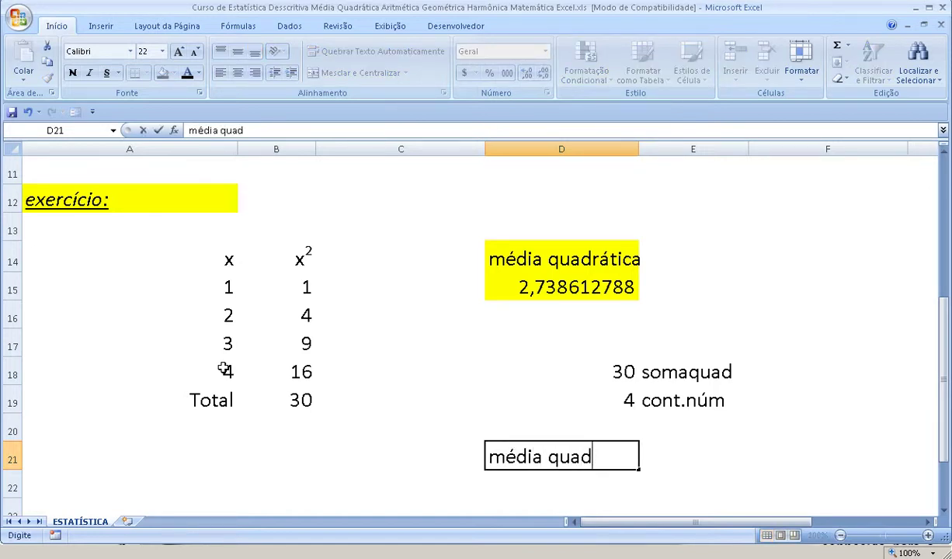
{"action": "type", "text": "rática"}
{"action": "key", "text": "Return"}
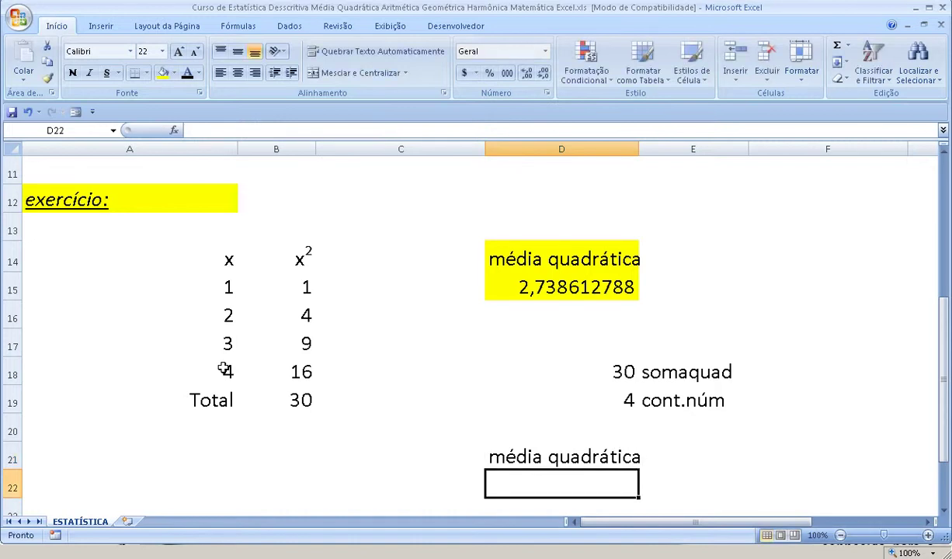
Enter =raiz(D18/D19) in D22, giving 2,738612788
{"action": "type", "text": "="}
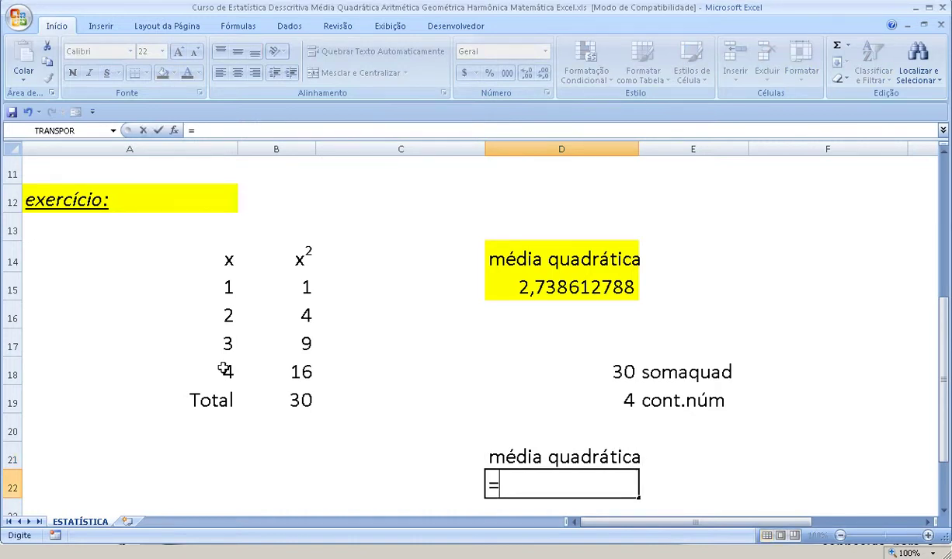
{"action": "type", "text": "raiz"}
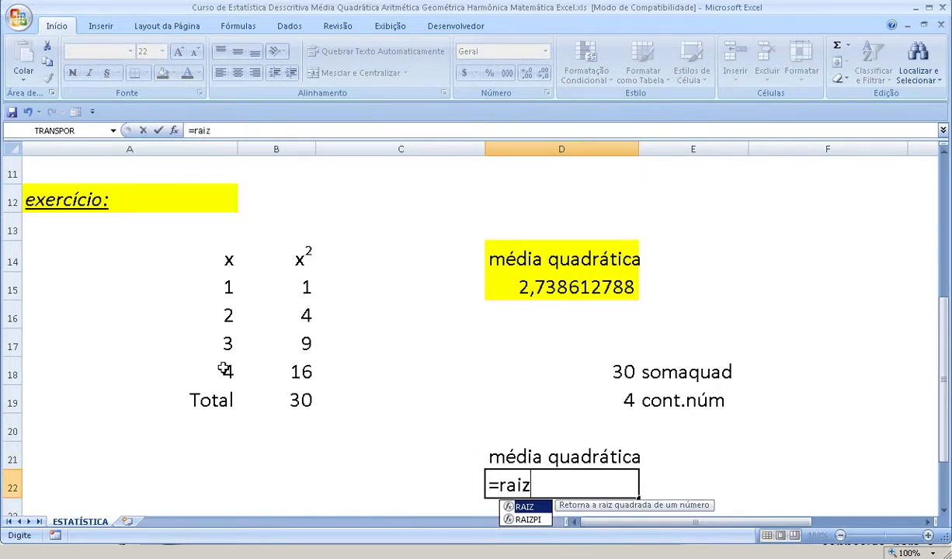
{"action": "type", "text": "("}
{"action": "left_click", "coordinate": [627, 371]}
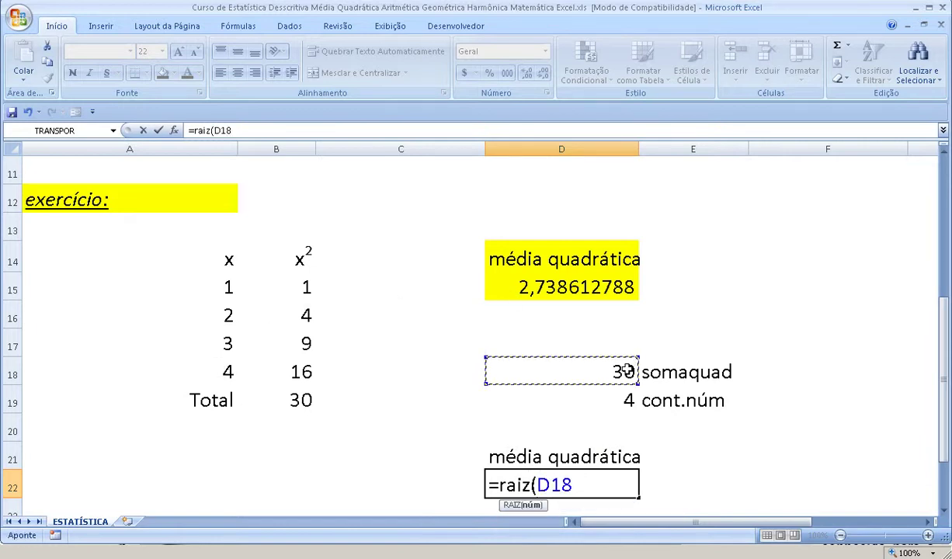
{"action": "type", "text": "/"}
{"action": "left_click", "coordinate": [630, 400]}
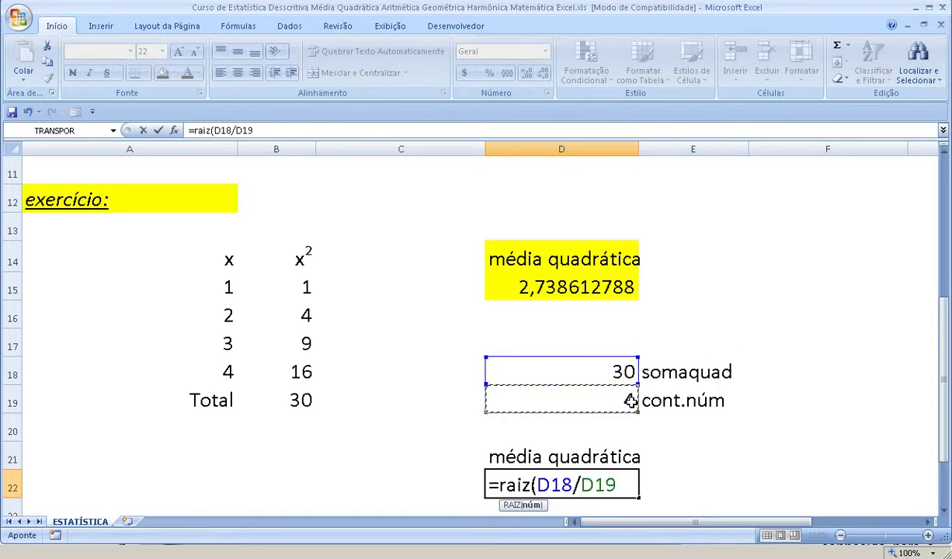
{"action": "type", "text": ")"}
{"action": "key", "text": "Return"}
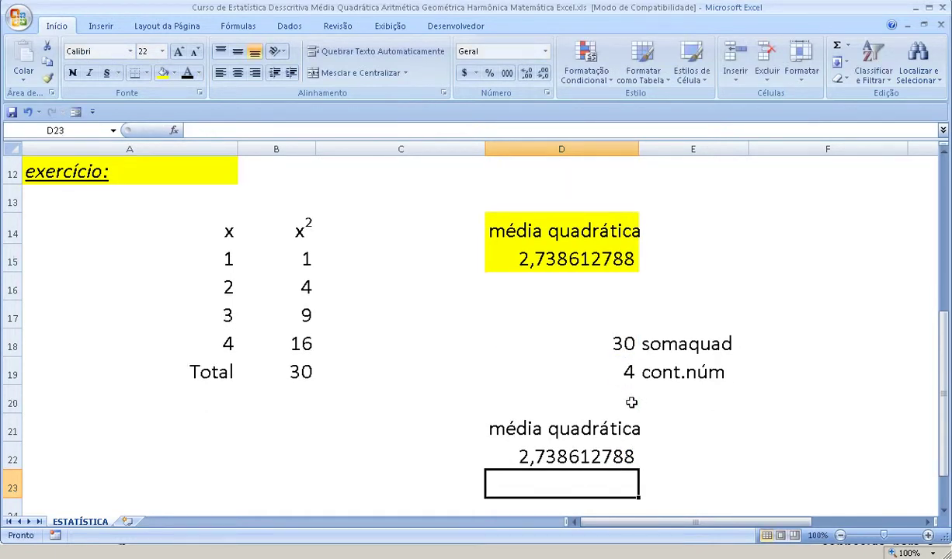
{"action": "key", "text": "Up"}
Fill D21:D22 orange and widen column D slightly
{"action": "left_click", "coordinate": [558, 439]}
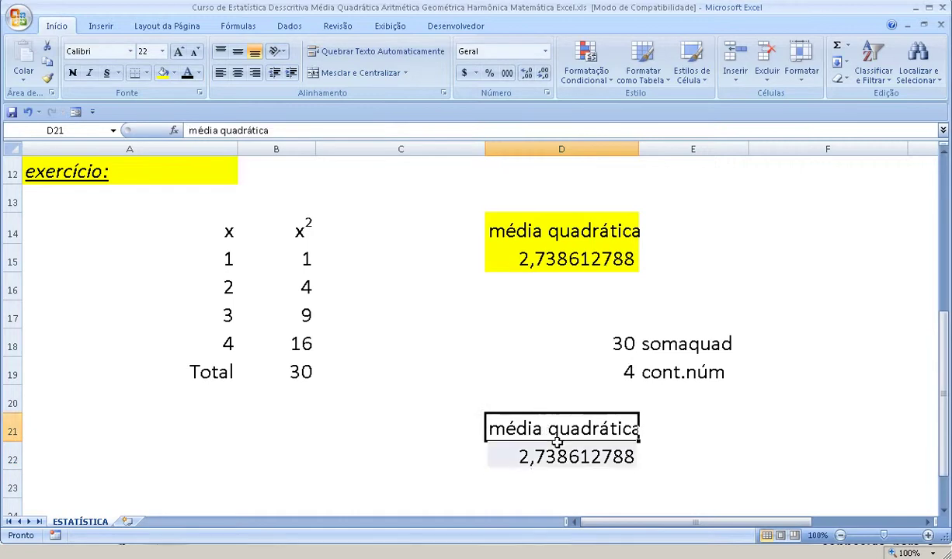
{"action": "left_click_drag", "start_coordinate": [557, 441], "coordinate": [559, 458]}
{"action": "left_click", "coordinate": [175, 73]}
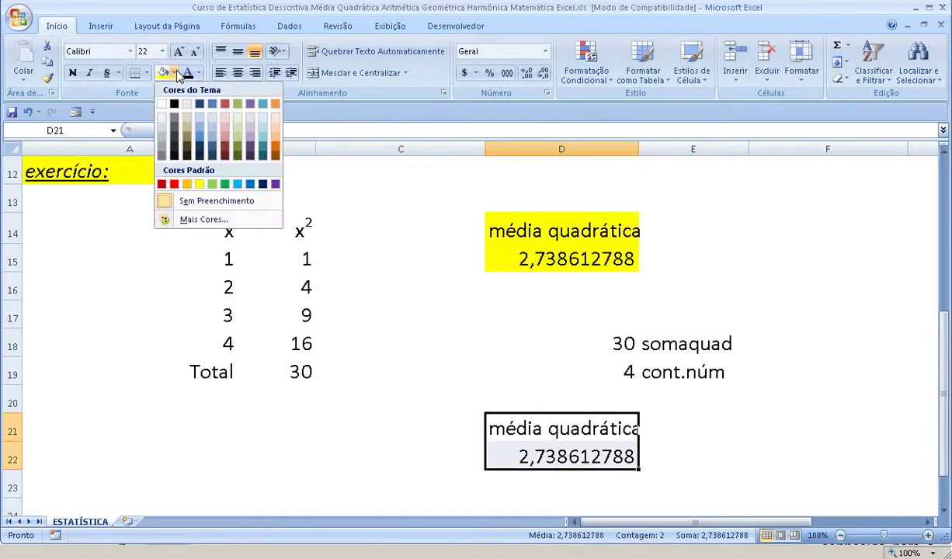
{"action": "left_click", "coordinate": [188, 184]}
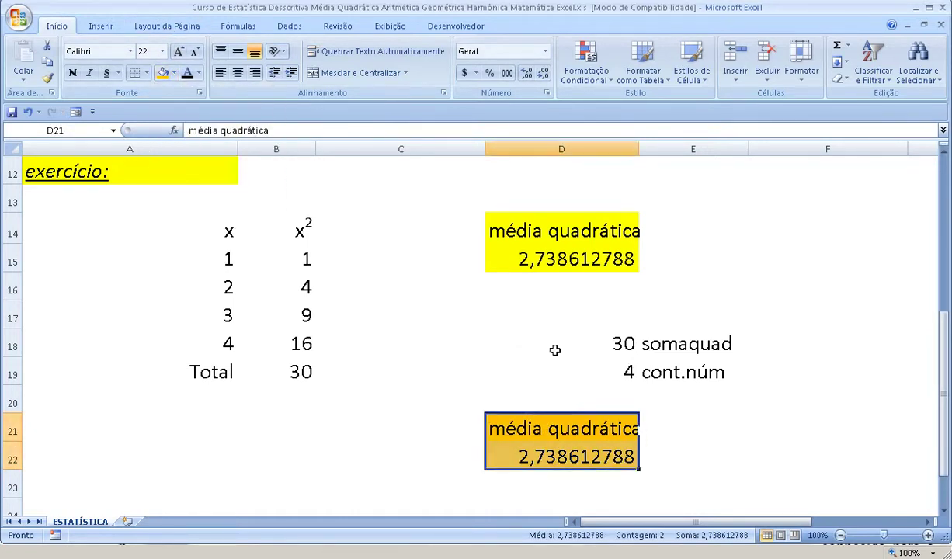
{"action": "left_click_drag", "start_coordinate": [638, 149], "coordinate": [644, 149]}
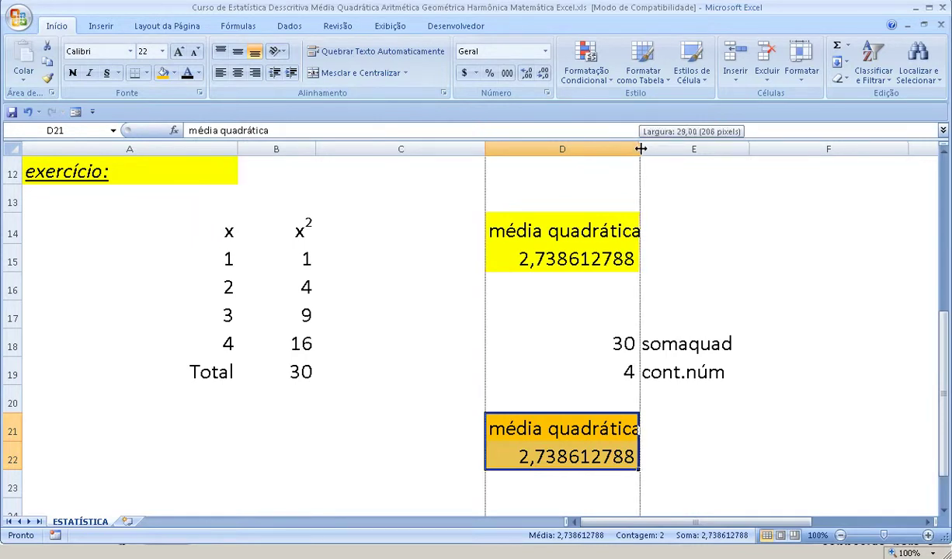